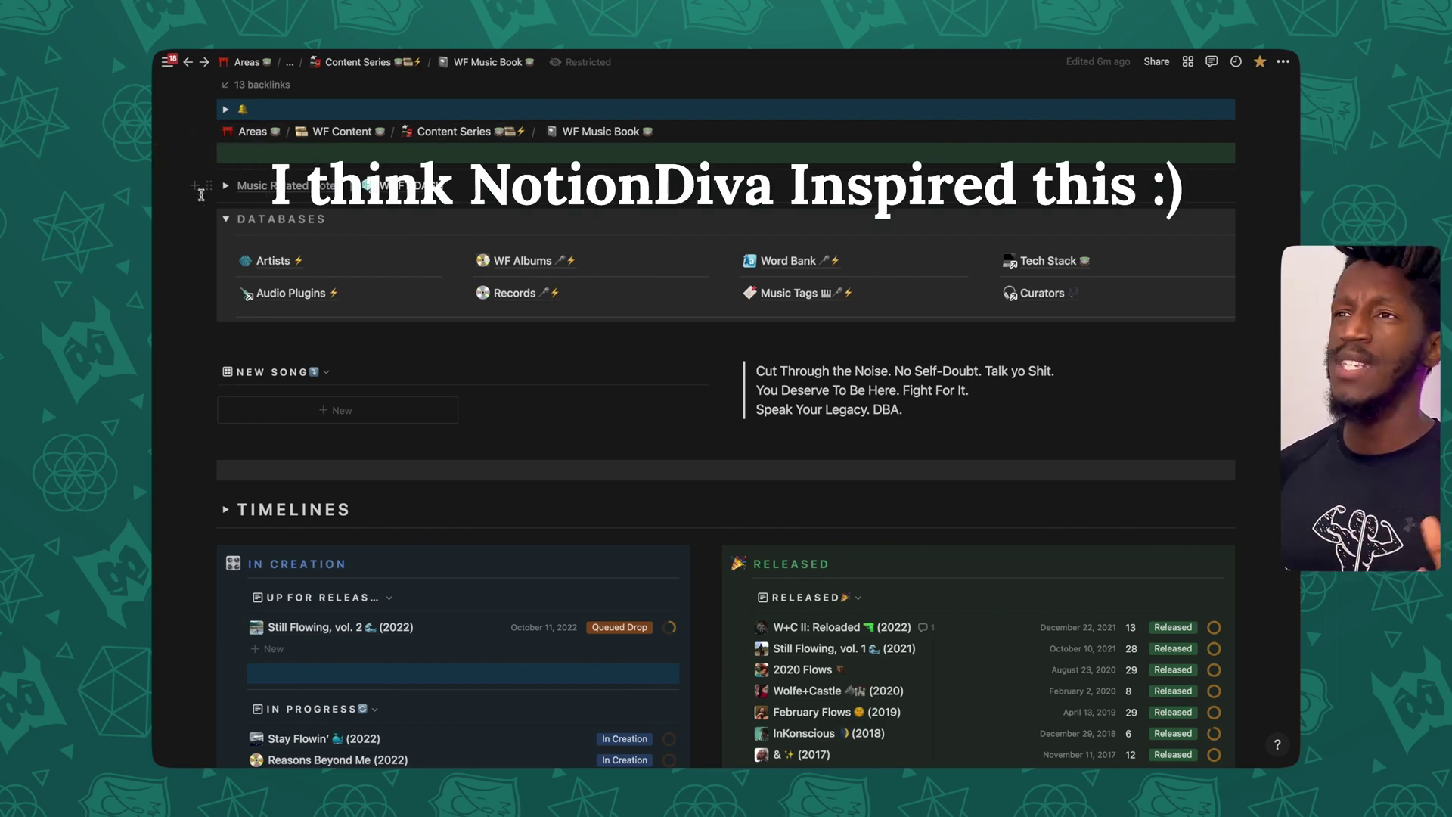
Expand the Music Related Notes toggle to view its Music Notes table, then collapse it
click(225, 185)
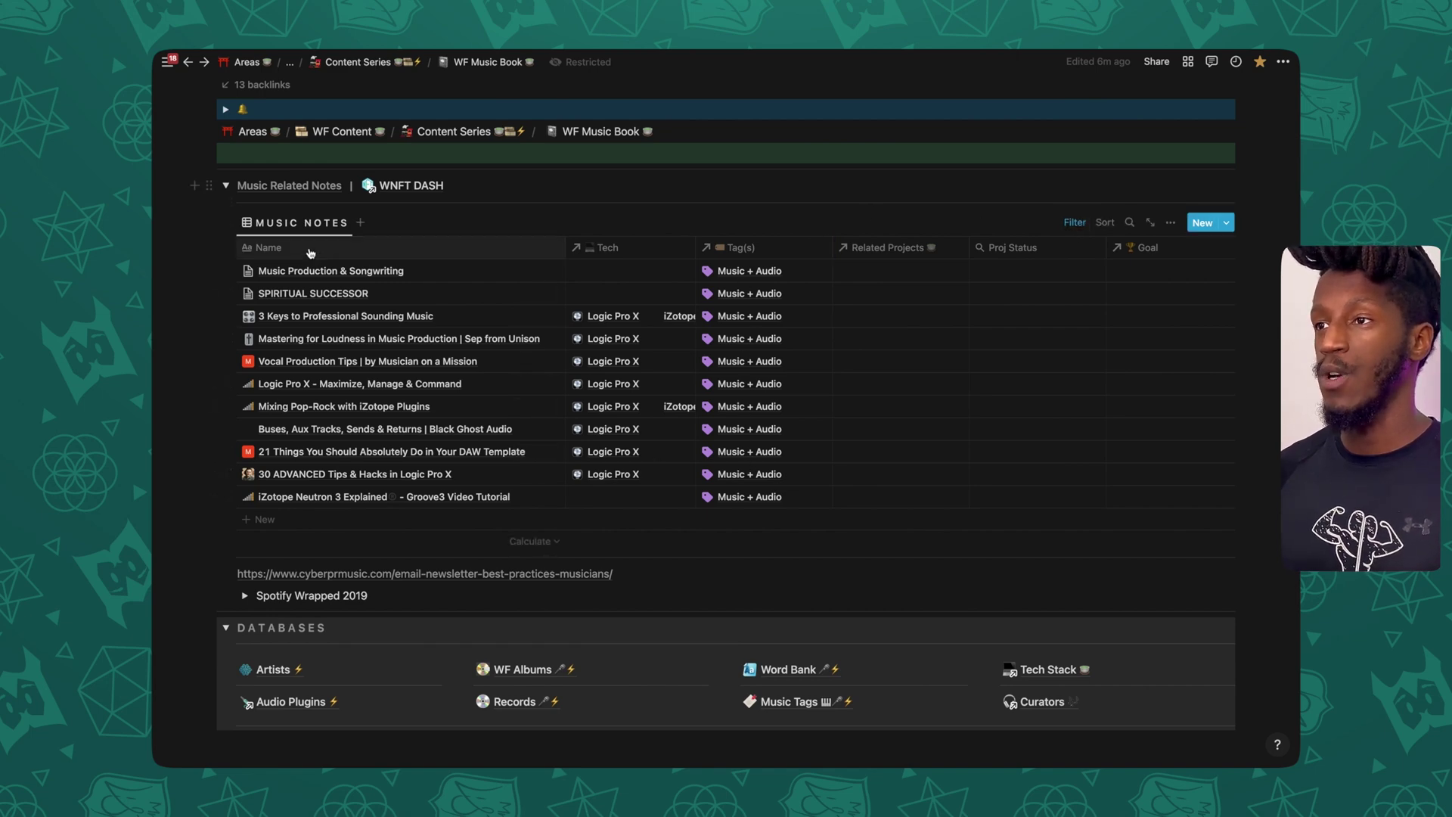
click(226, 186)
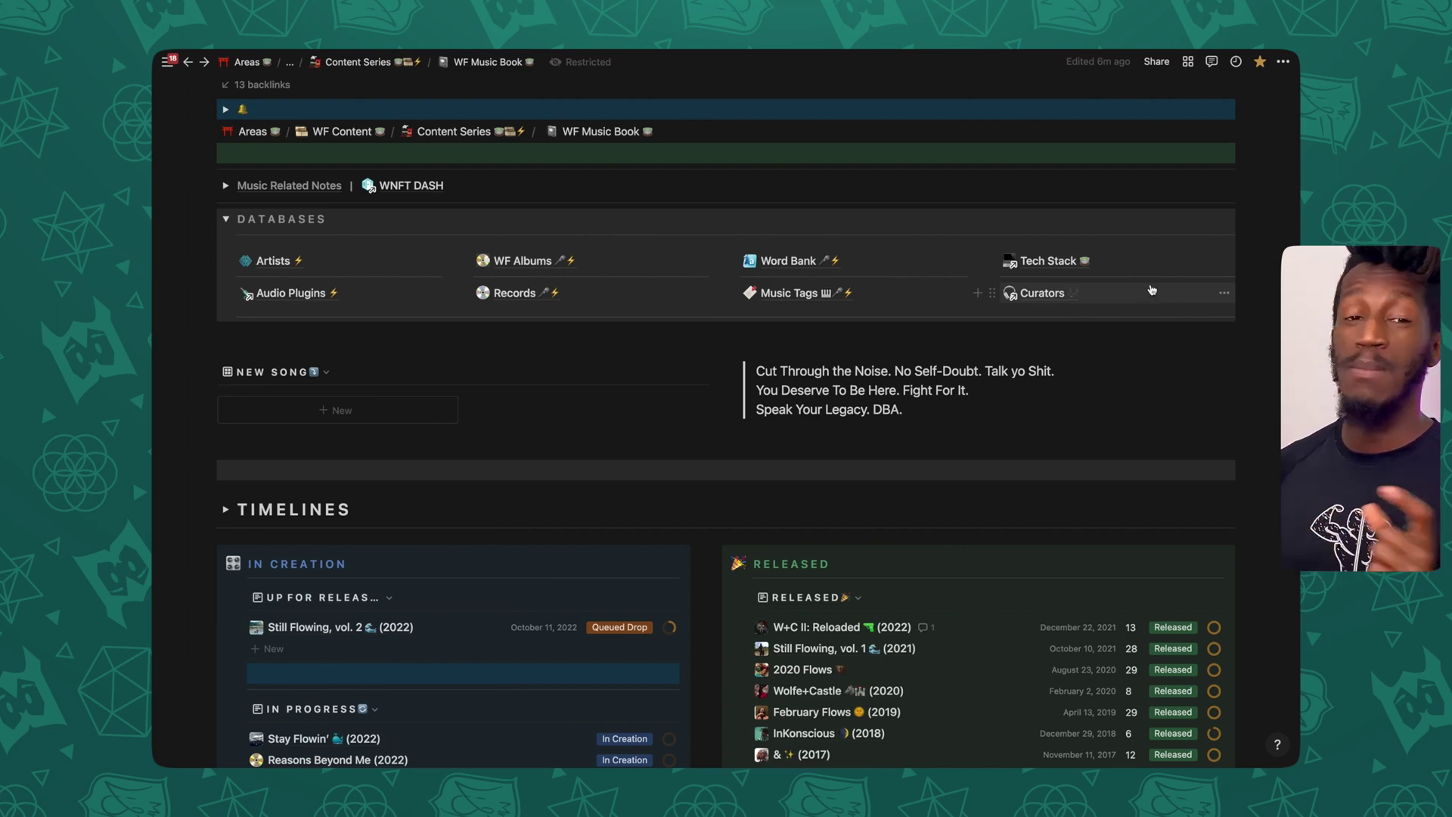
scroll(1149, 291, down, 2)
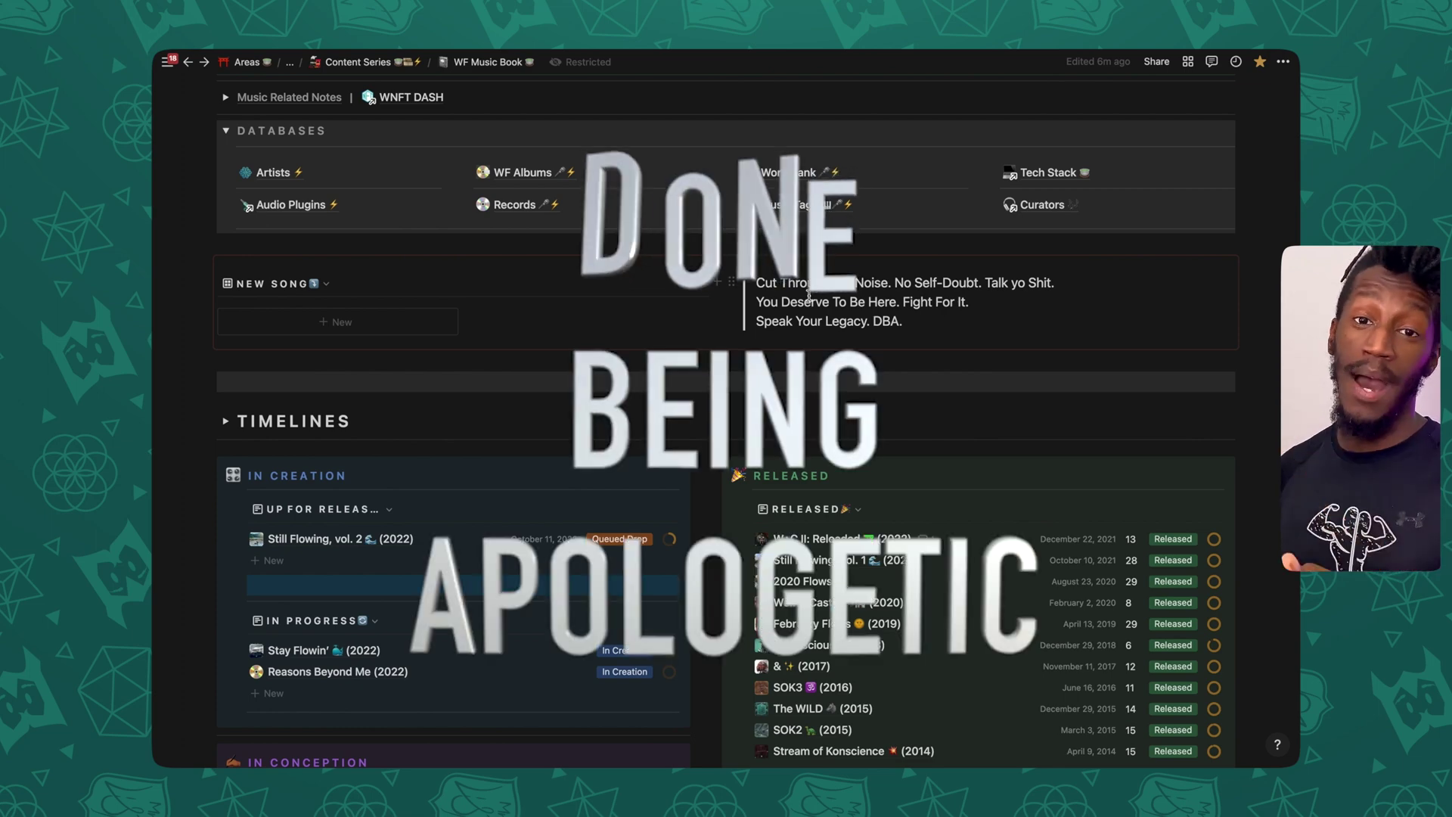
scroll(492, 318, down, 1)
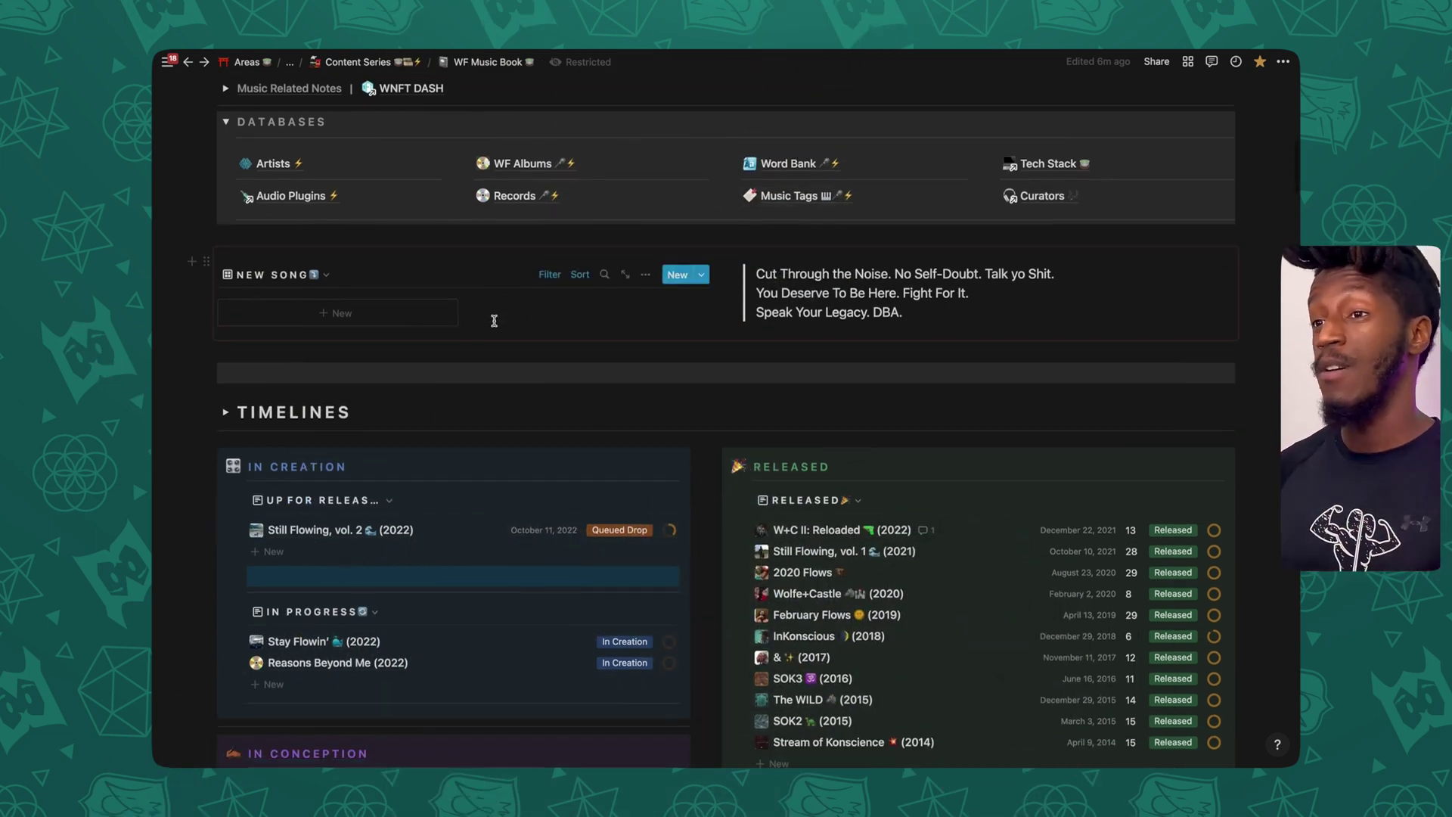
scroll(193, 352, down, 1)
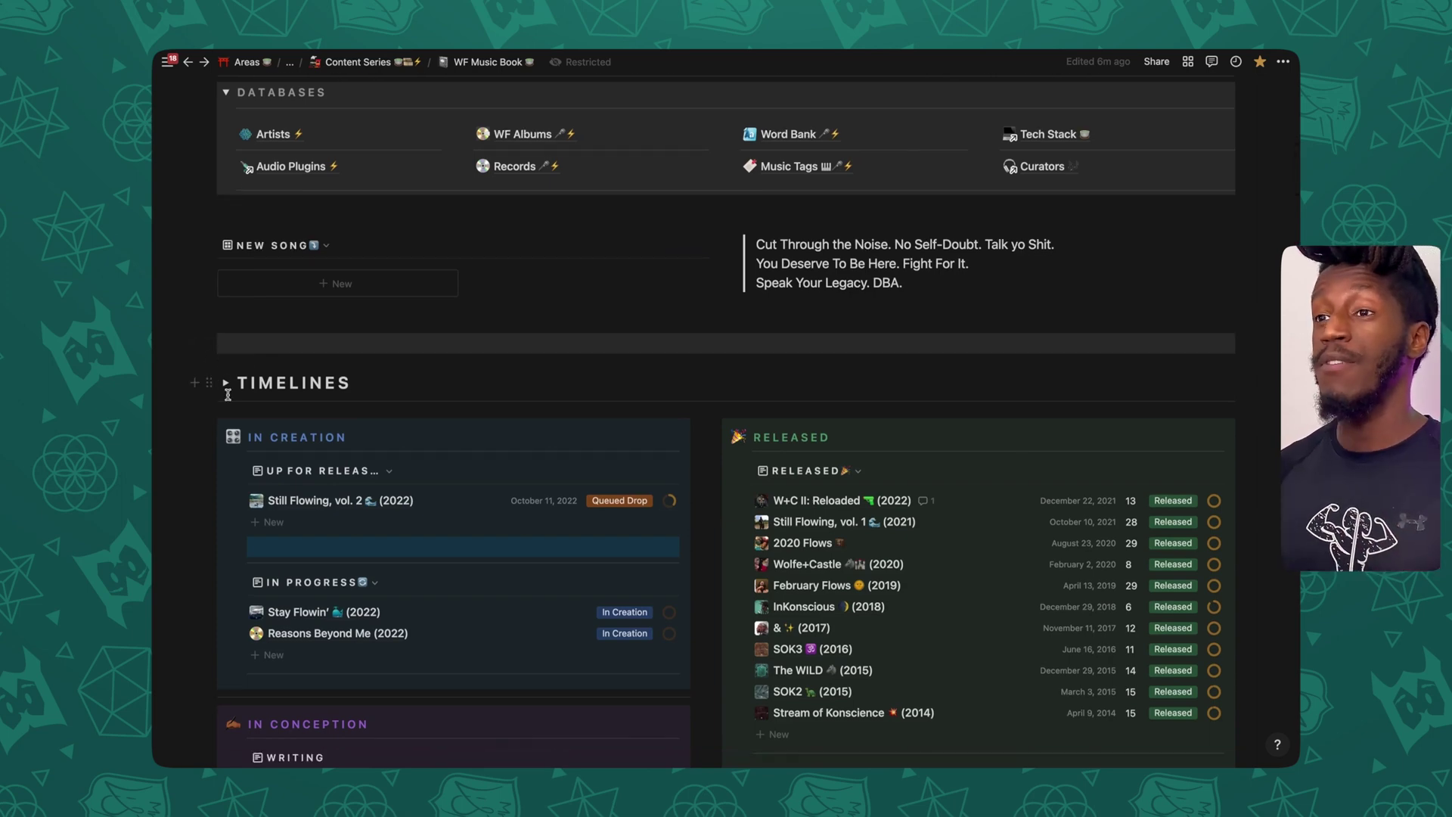
click(225, 386)
scroll(701, 352, down, 5)
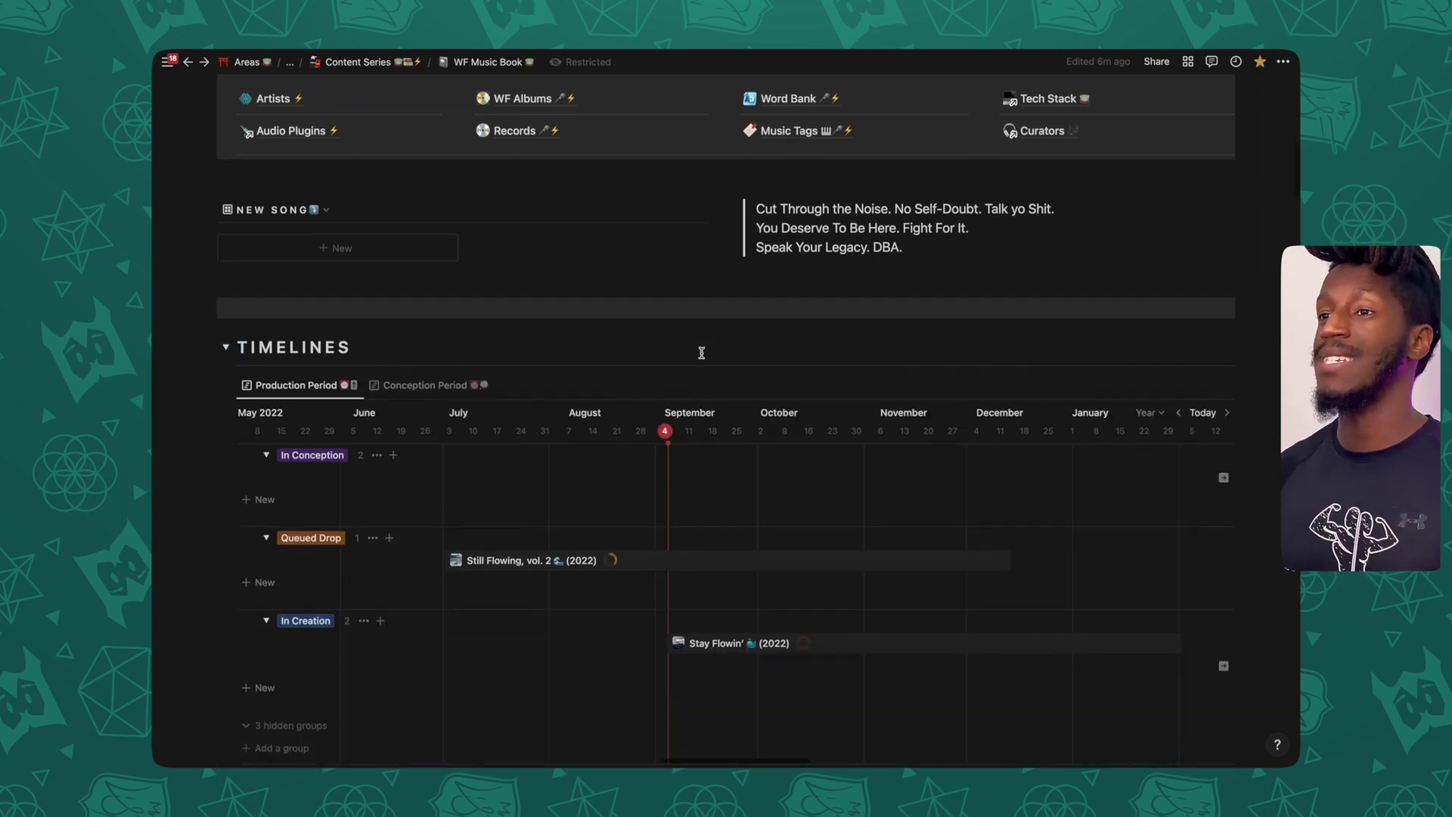
scroll(703, 352, down, 2)
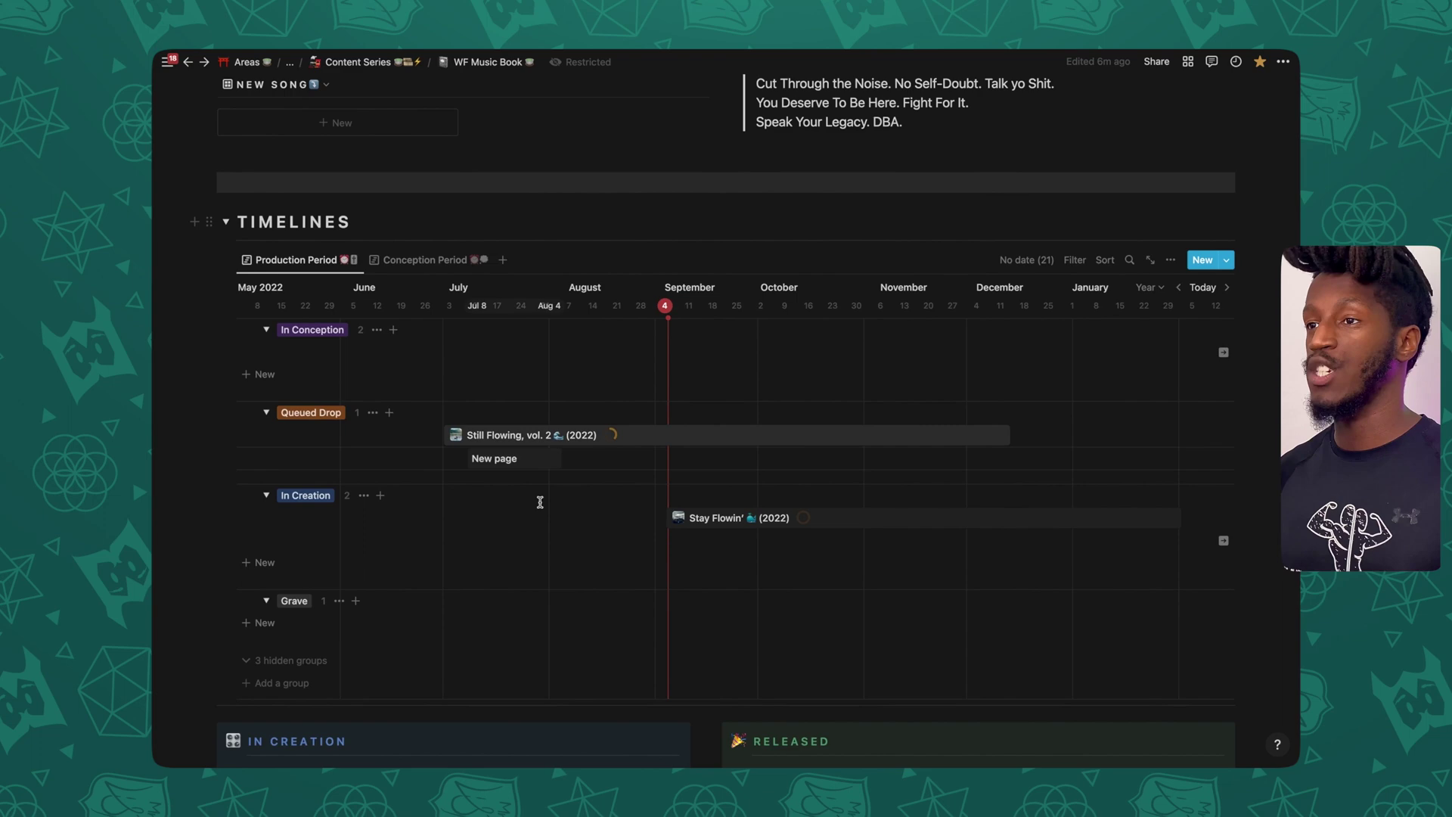
click(458, 265)
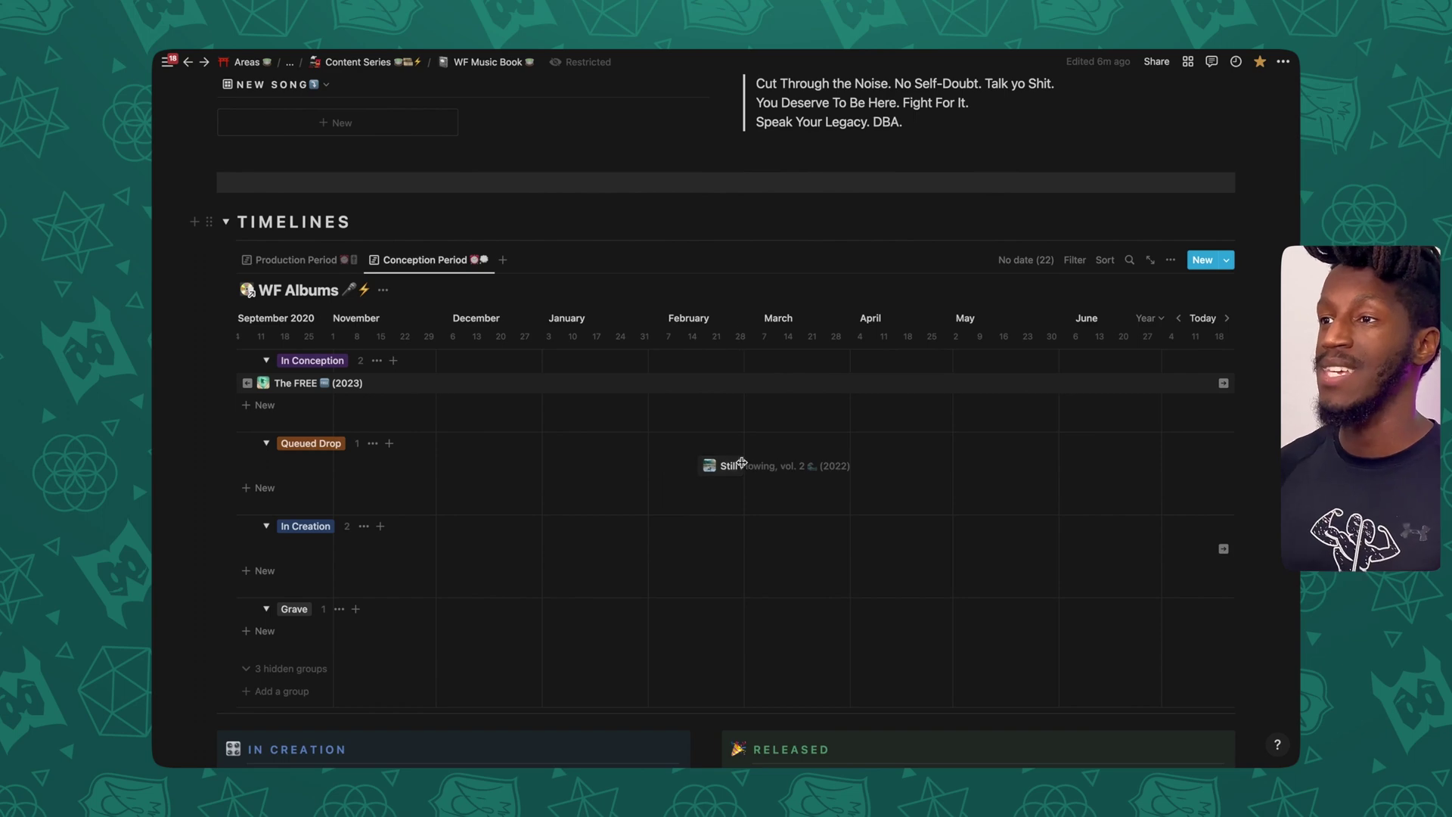
click(307, 261)
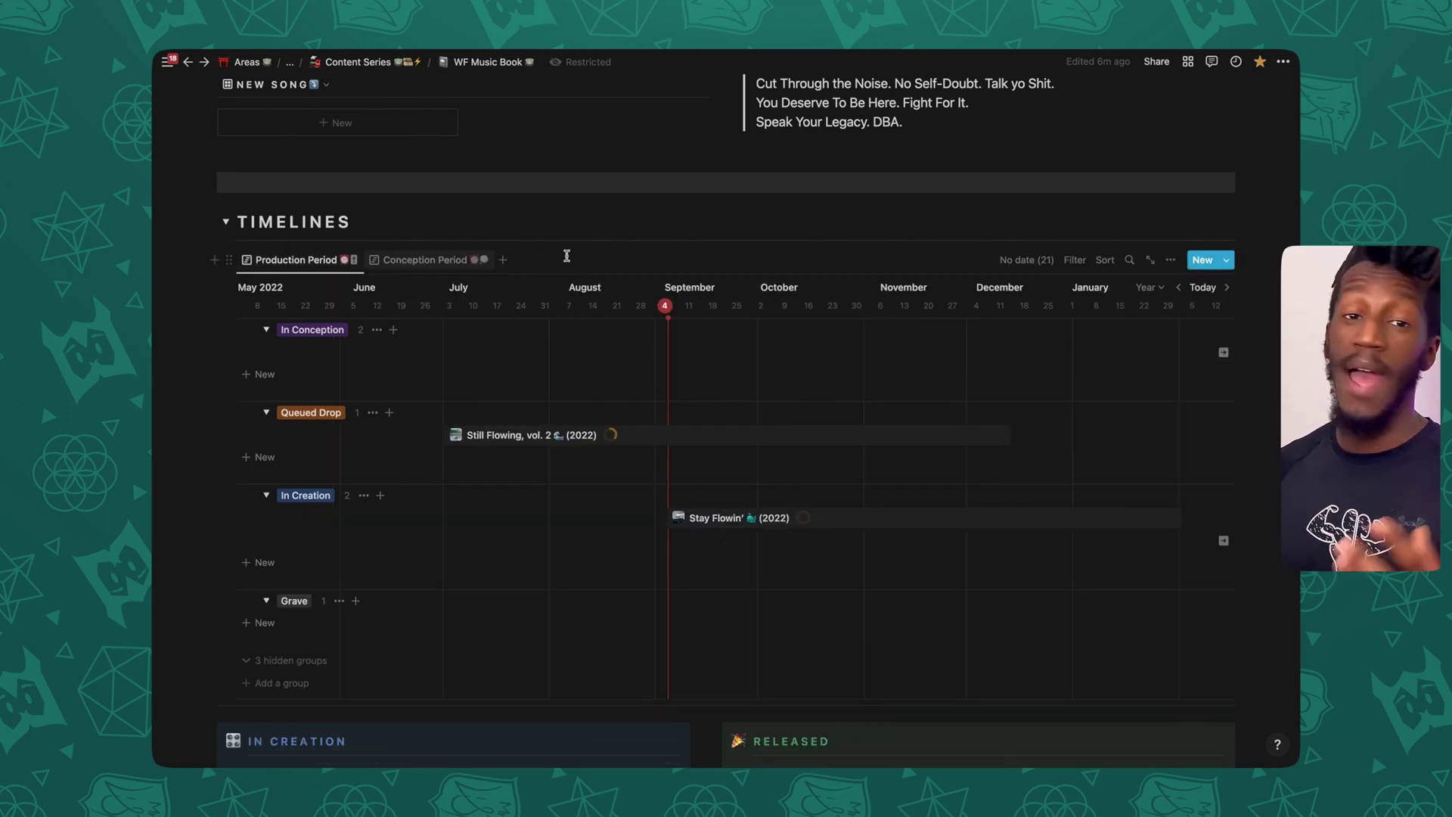
Collapse the Timelines section and select the Released albums list to edit its title
click(225, 221)
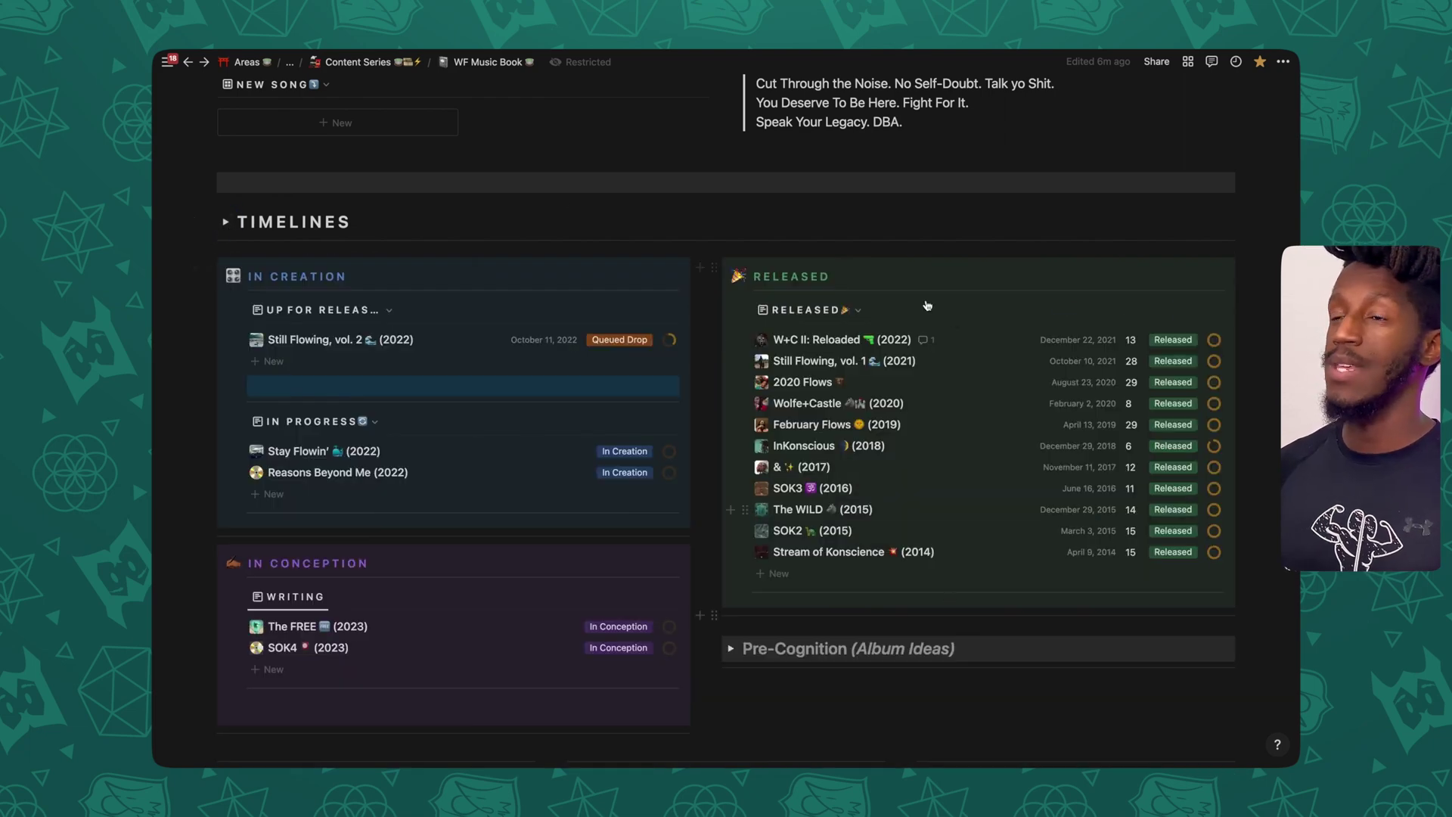
scroll(555, 351, down, 2)
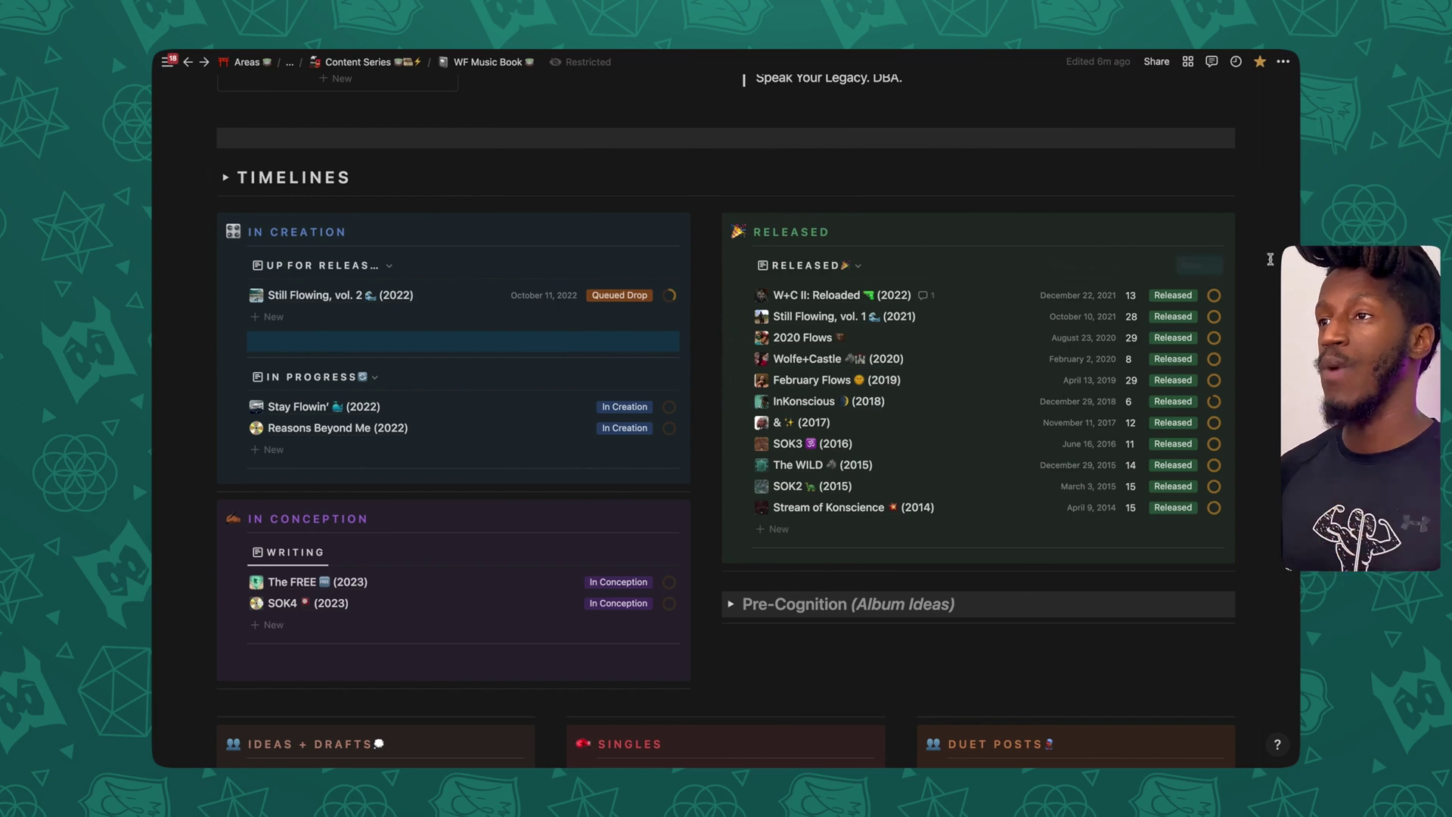
click(1204, 250)
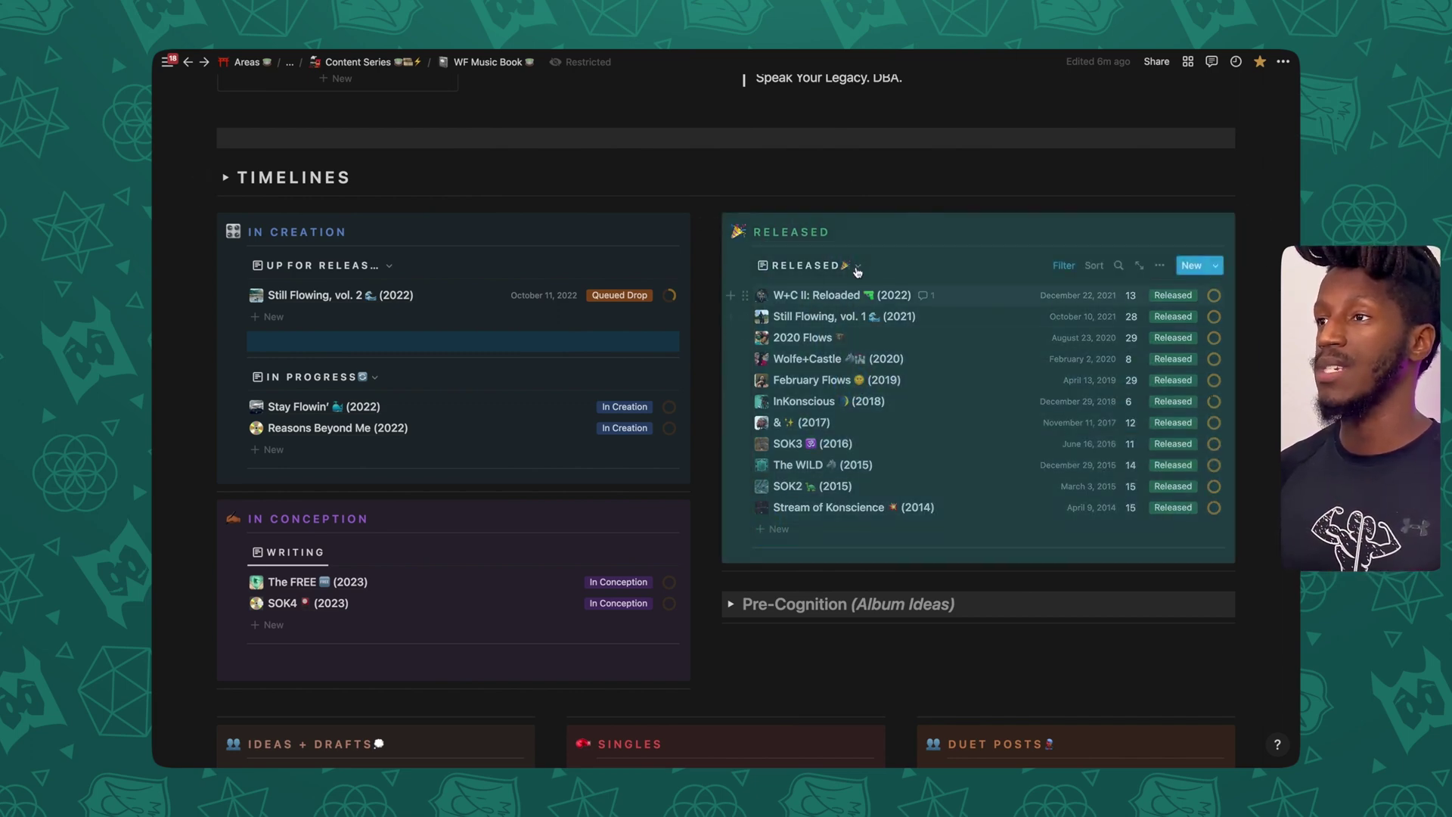
click(866, 232)
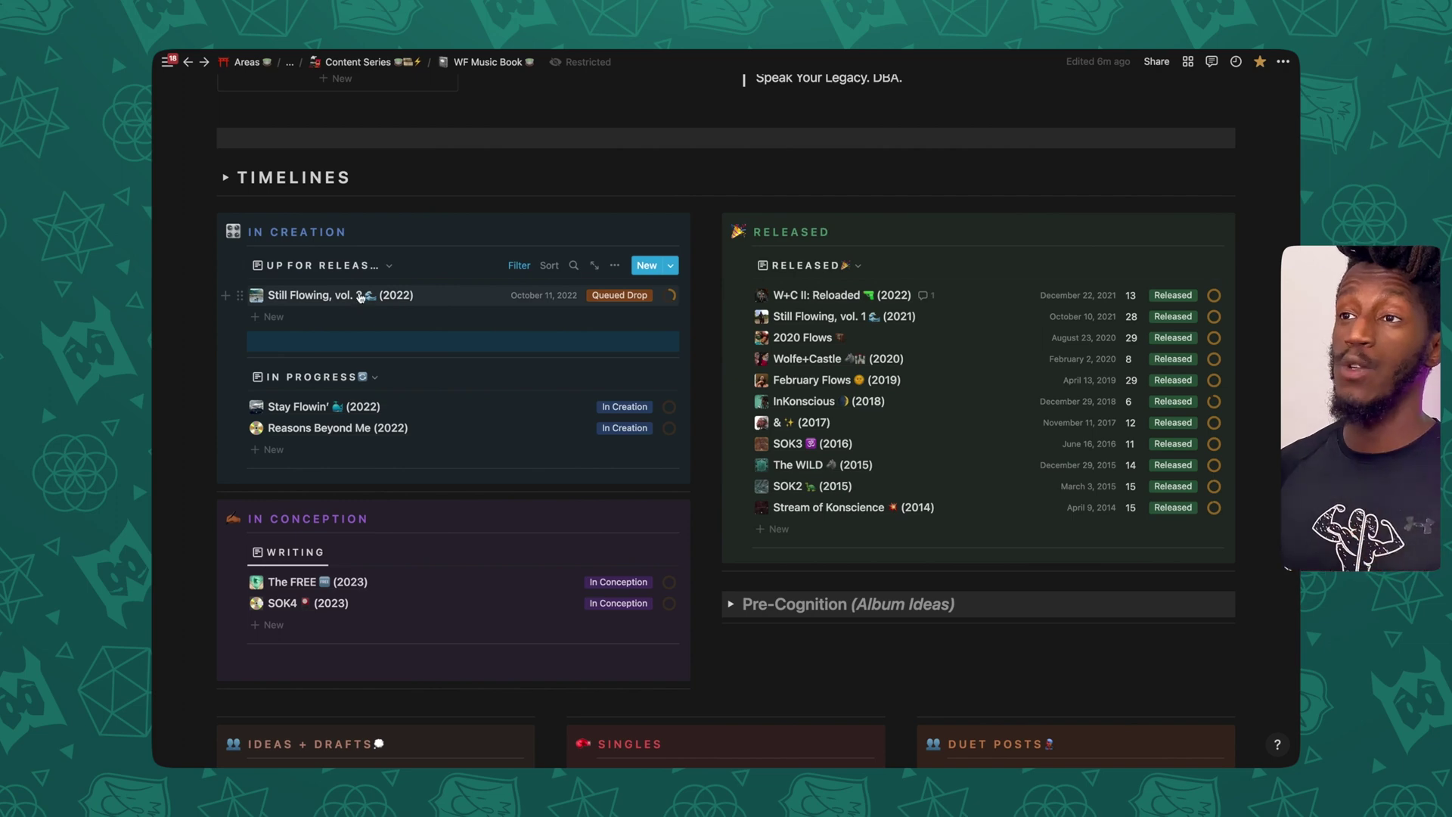
Change the Still Flowing volume number to 2, titling it 'Still Flowing, vol. 2 (2022)'
double_click(360, 296)
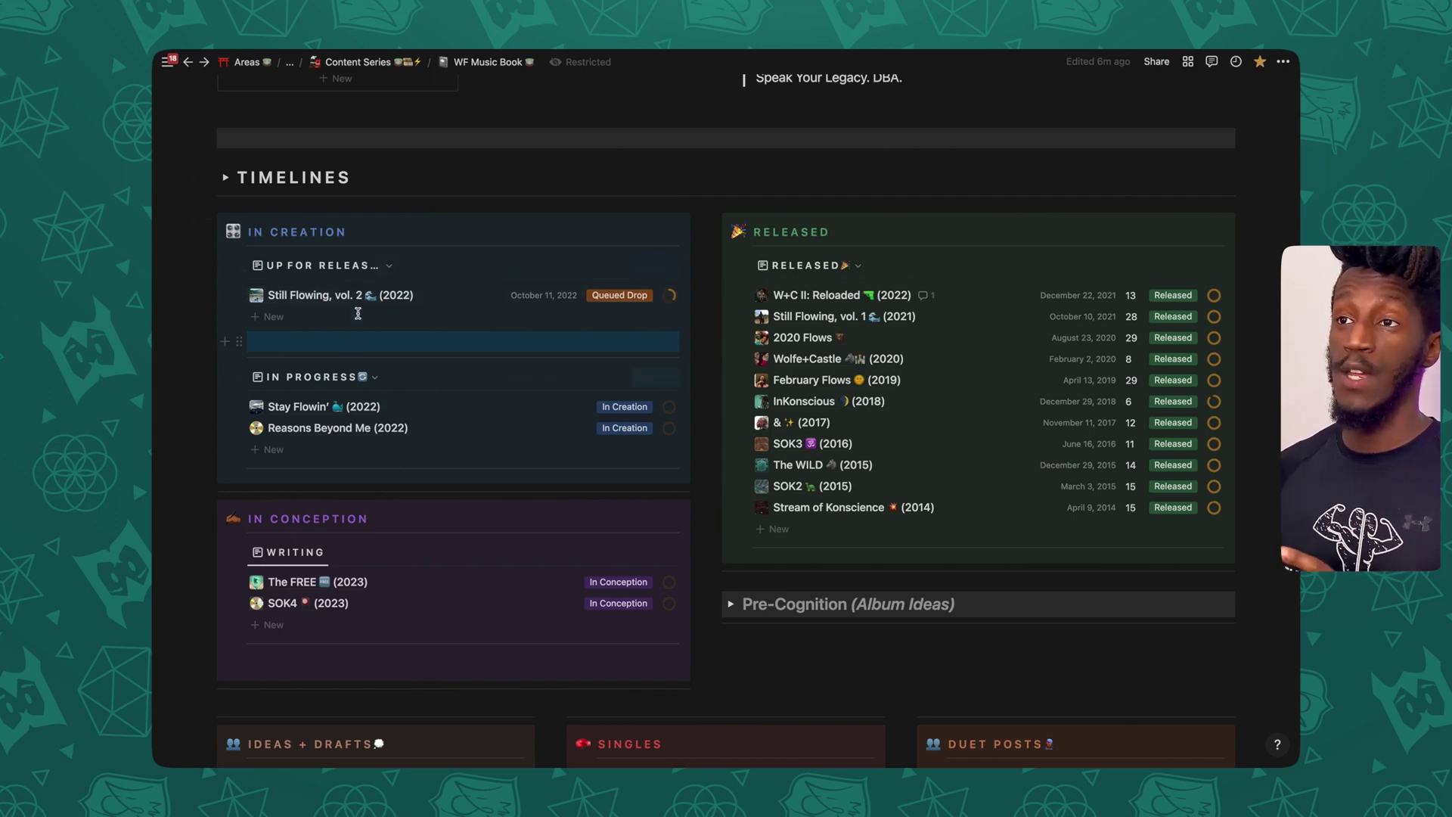
text(2)
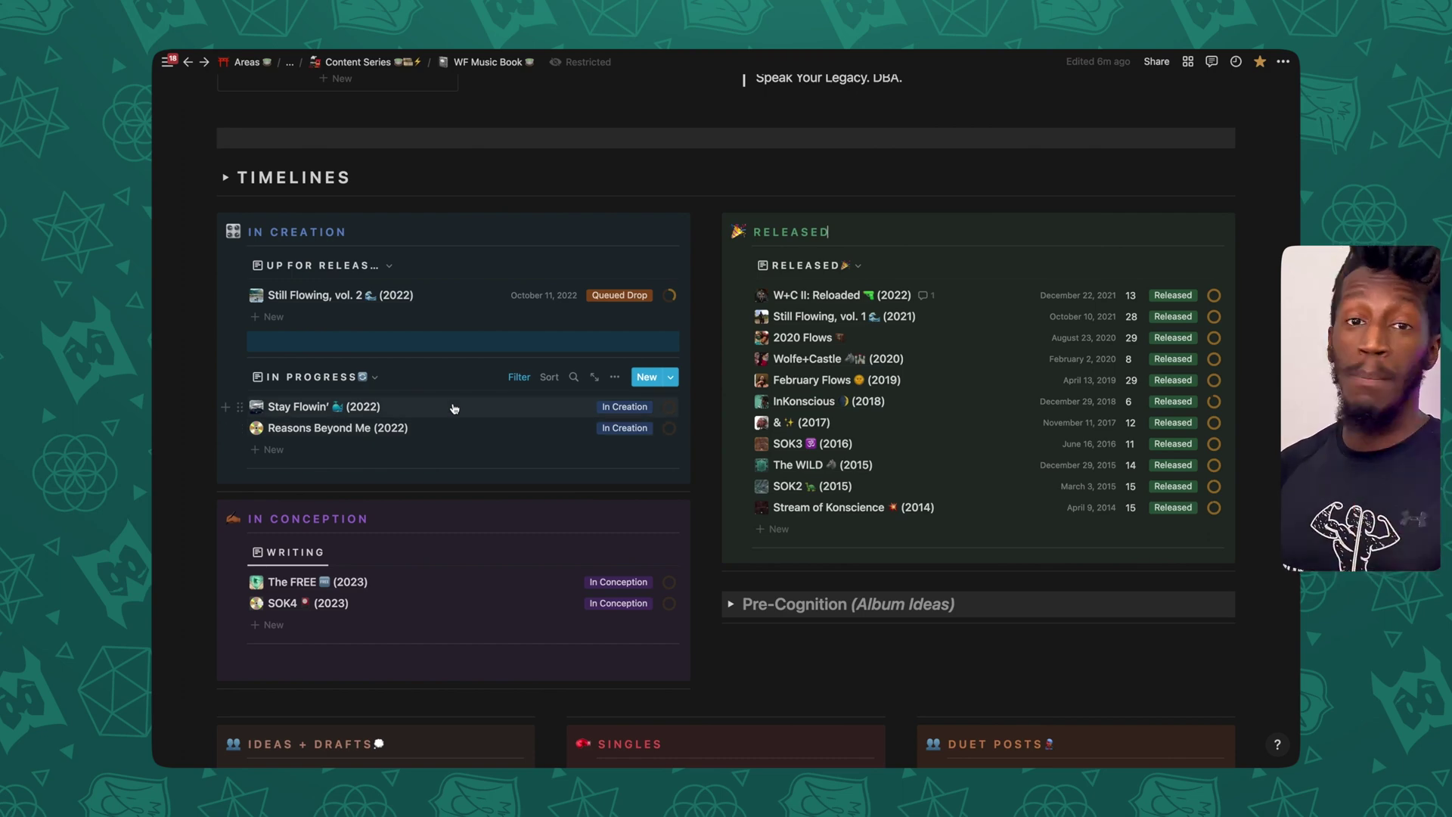
scroll(350, 338, down, 3)
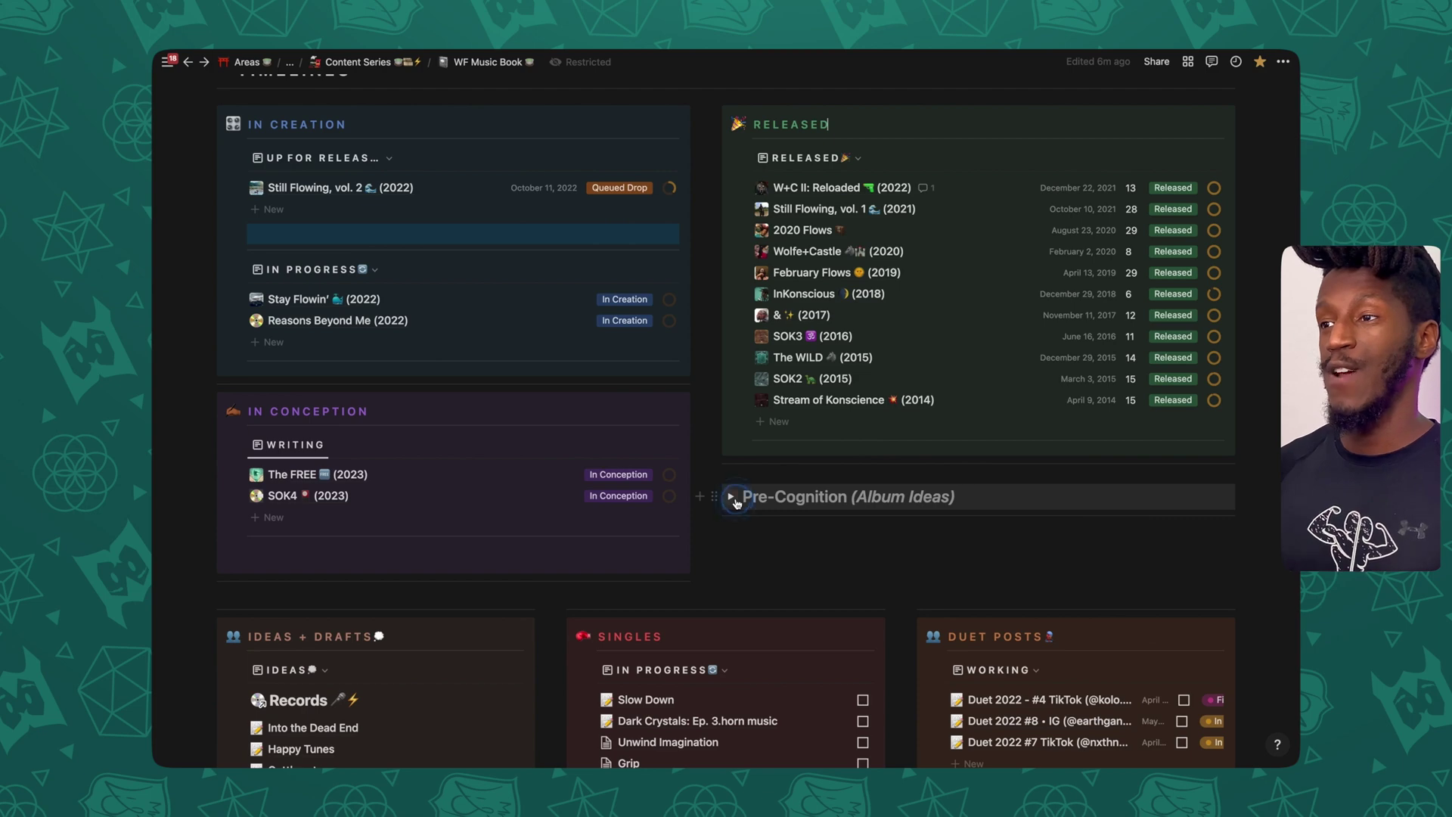
Hide the database title on the Records list
scroll(736, 504, down, 5)
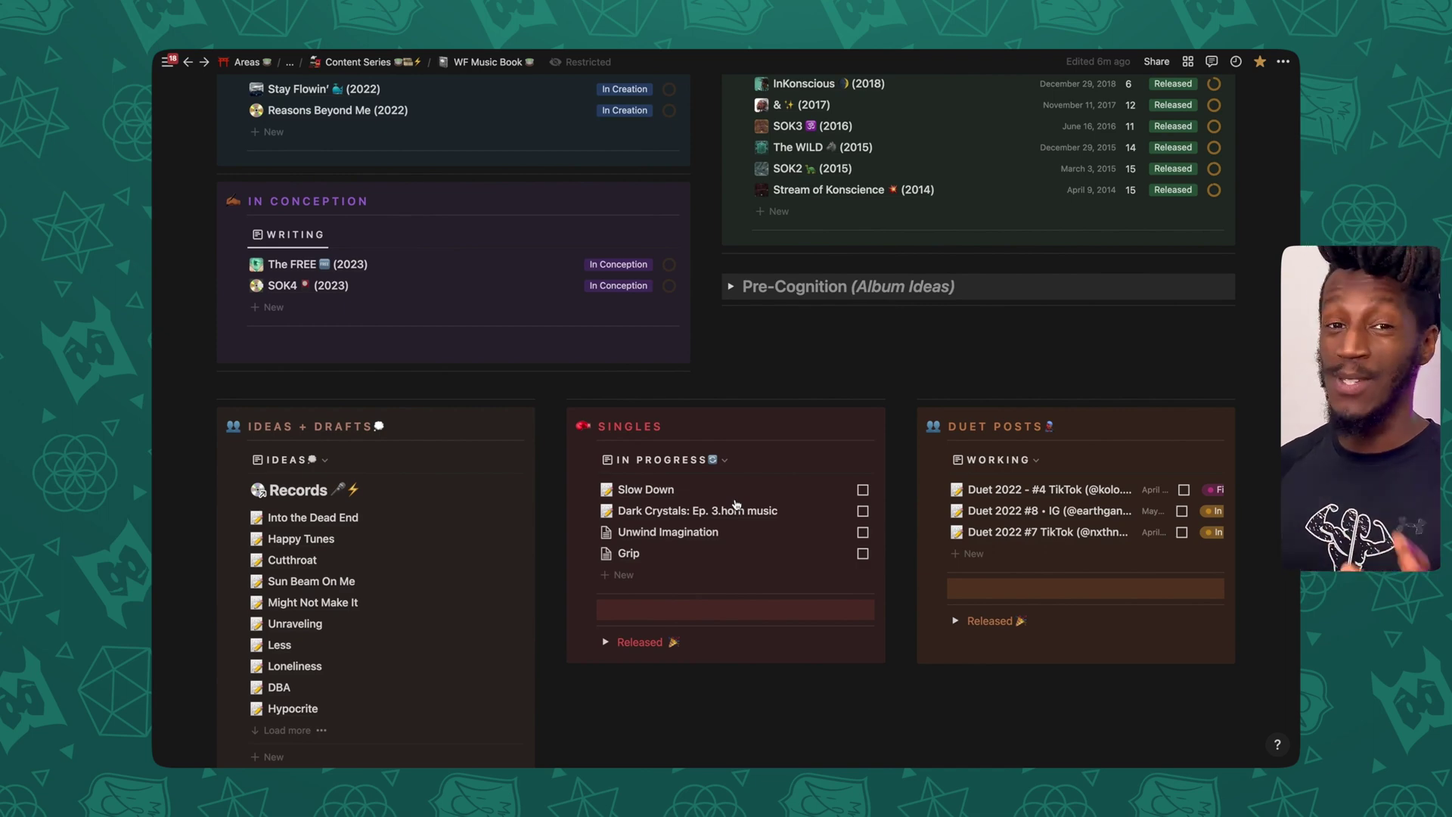
scroll(736, 503, down, 2)
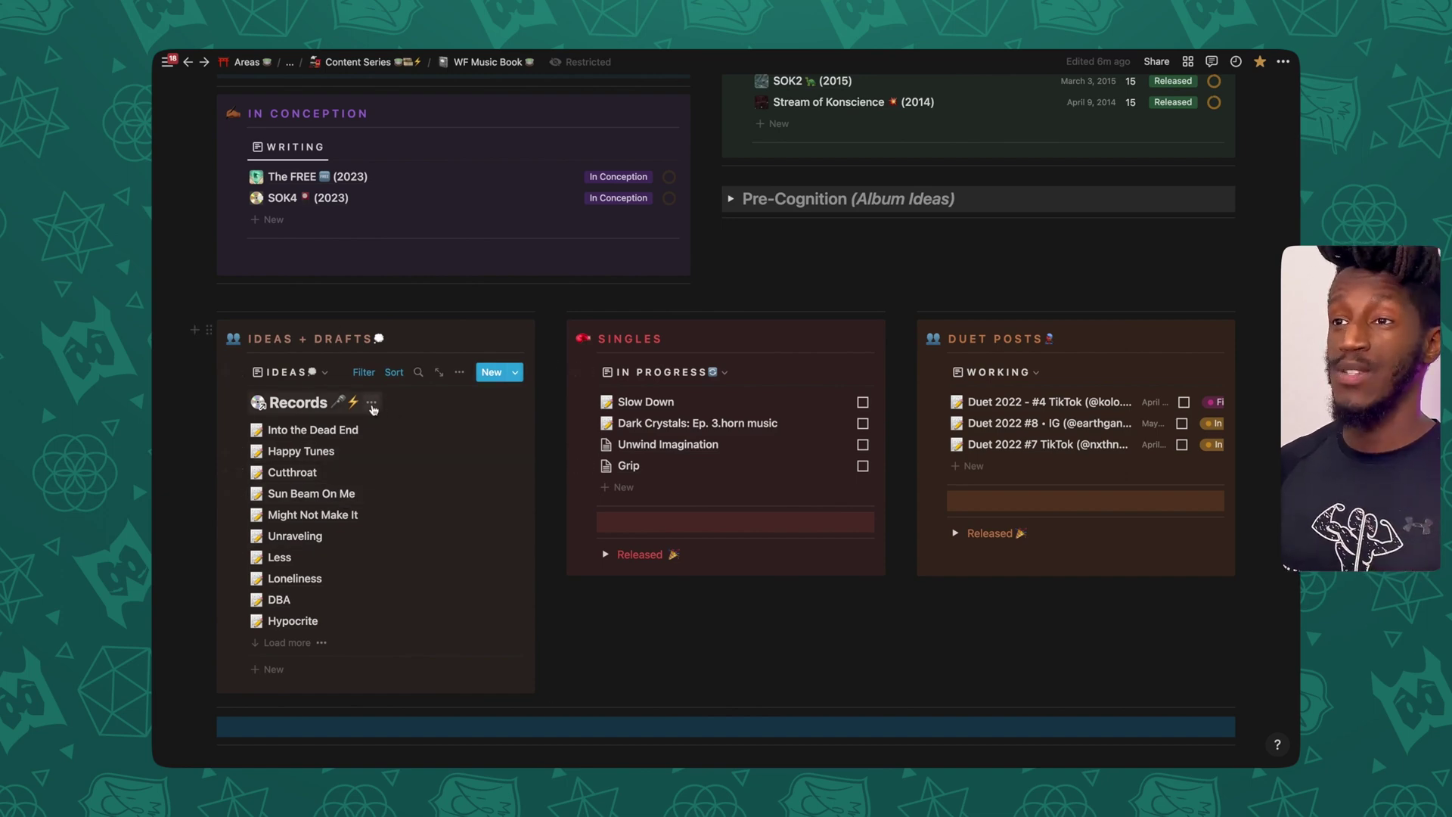
click(372, 404)
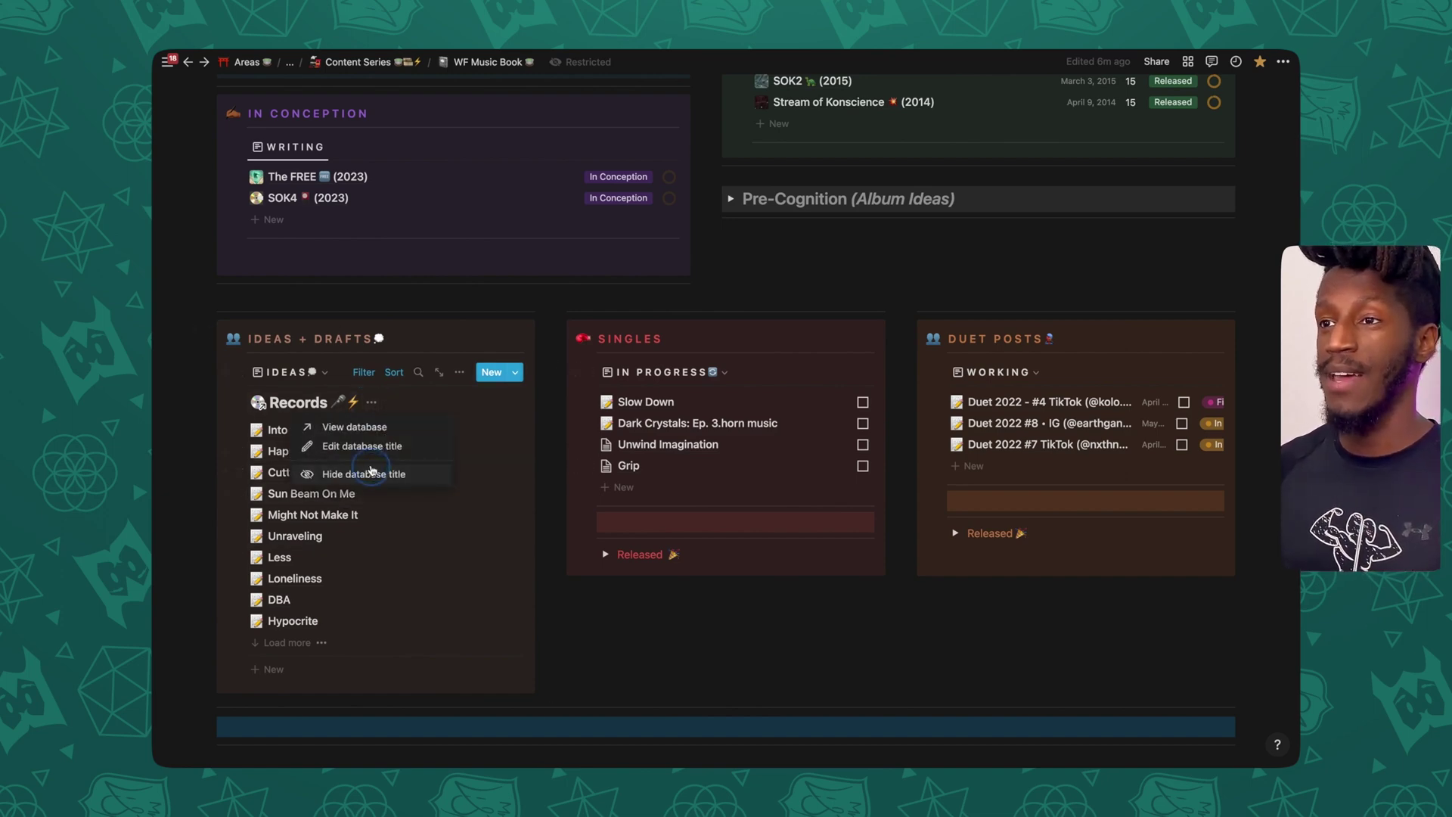
click(370, 472)
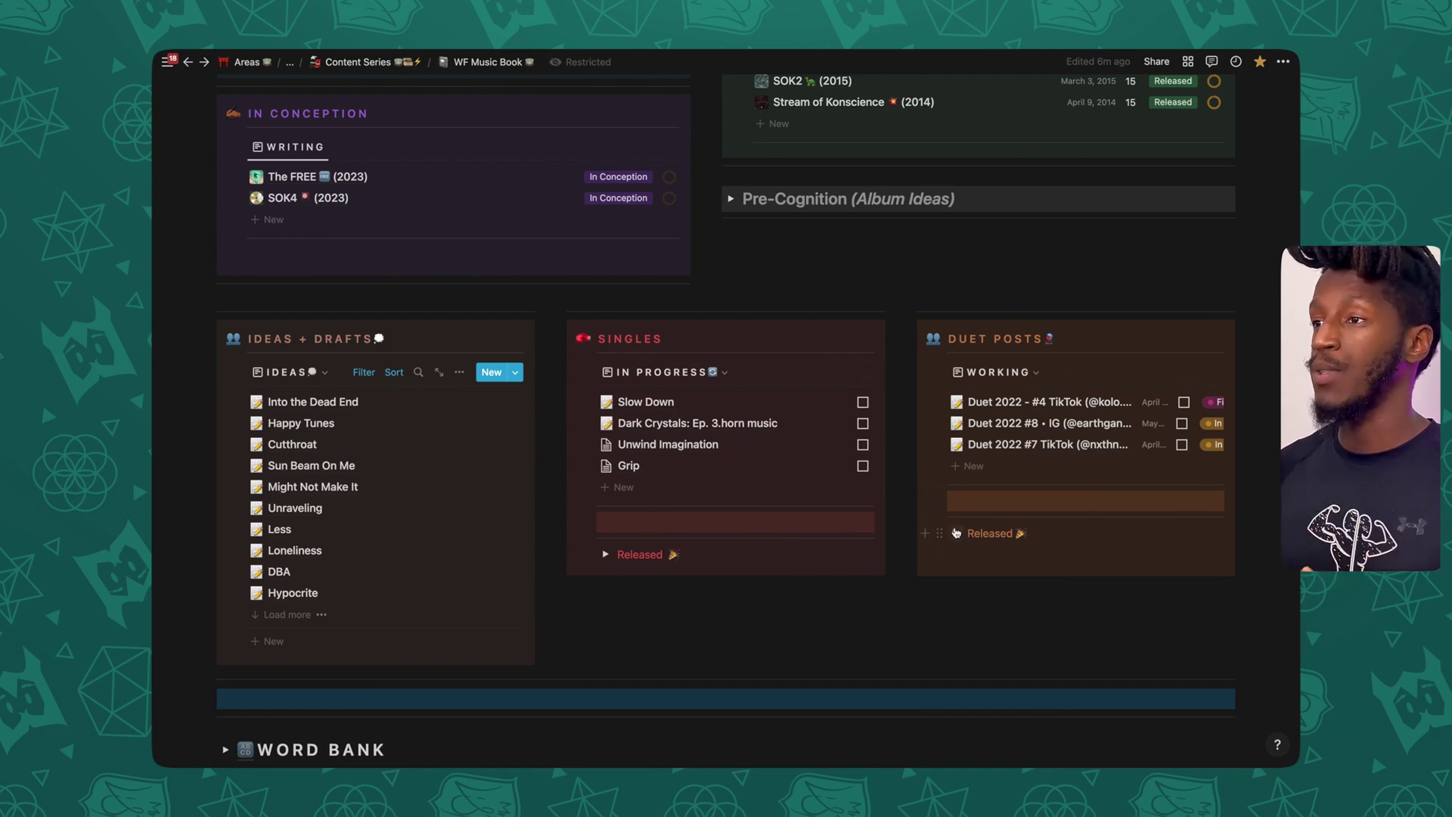
Expand the released Duet Posts and Singles lists, then collapse both again
click(956, 534)
scroll(956, 532, down, 1)
scroll(757, 537, down, 1)
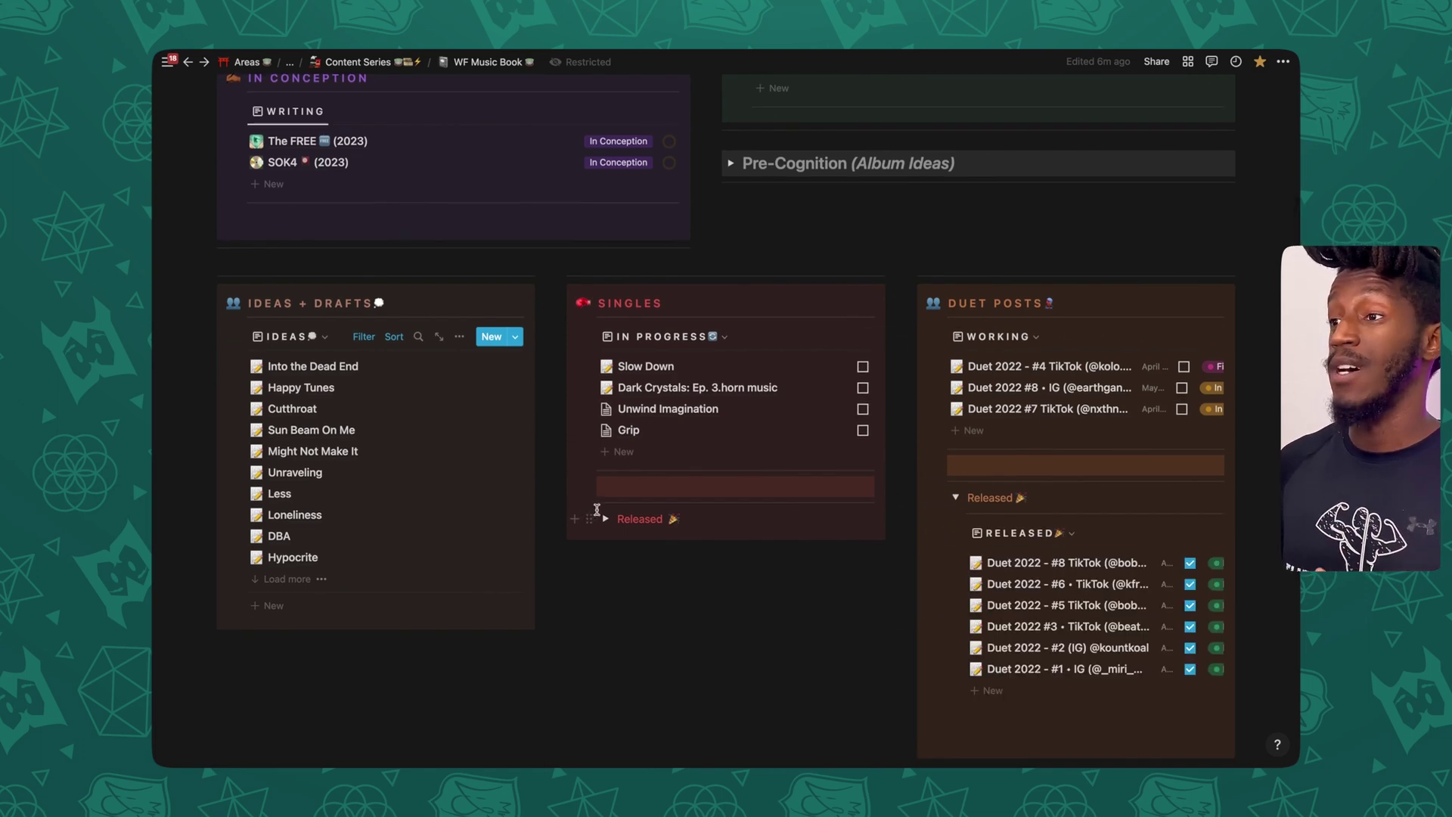
click(607, 519)
scroll(706, 529, down, 1)
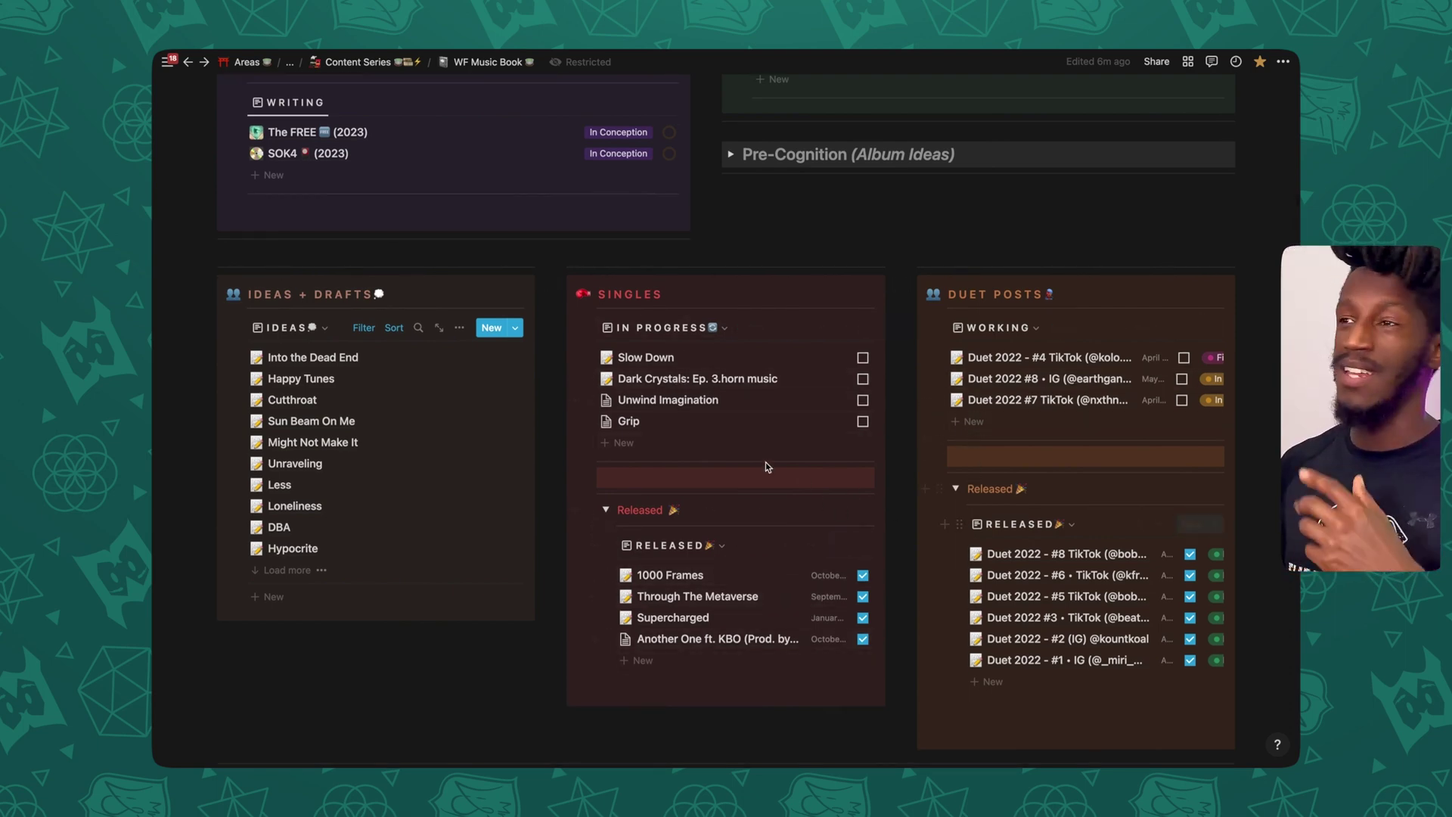
click(607, 511)
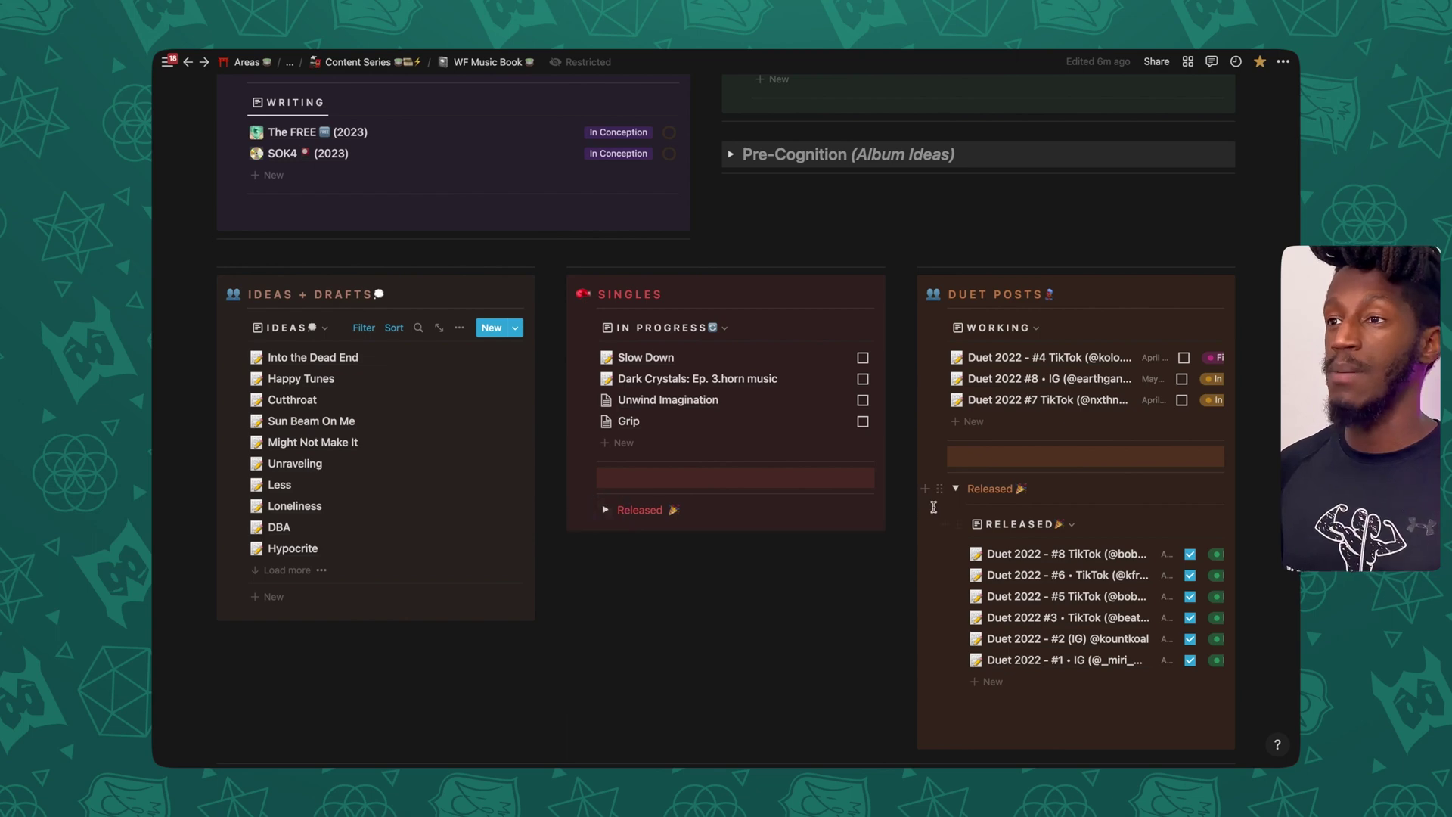
click(954, 490)
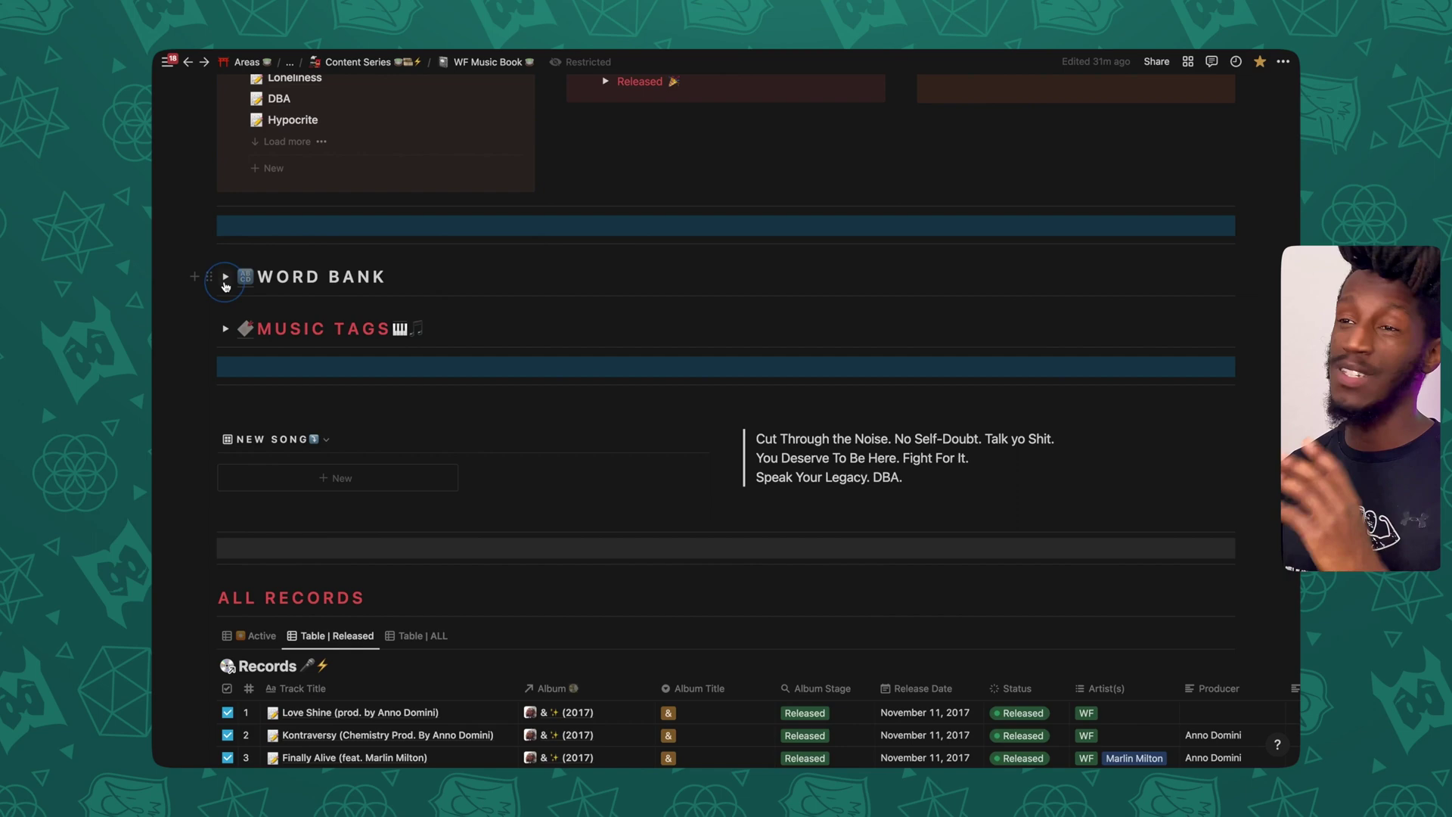
Expand the Word Bank section and its Web3 / Crypto word list, scrolling sideways through it
click(225, 277)
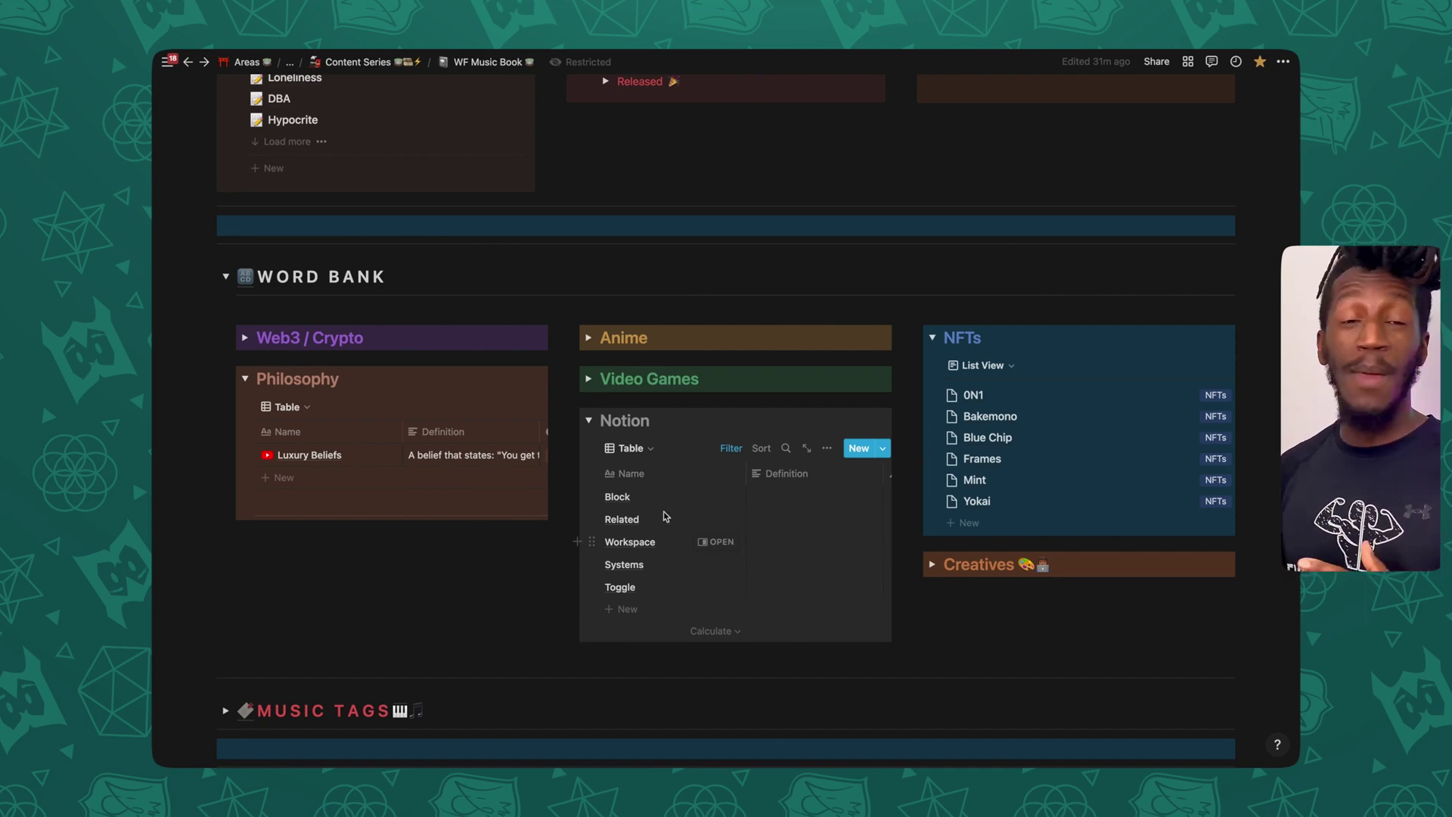
click(245, 341)
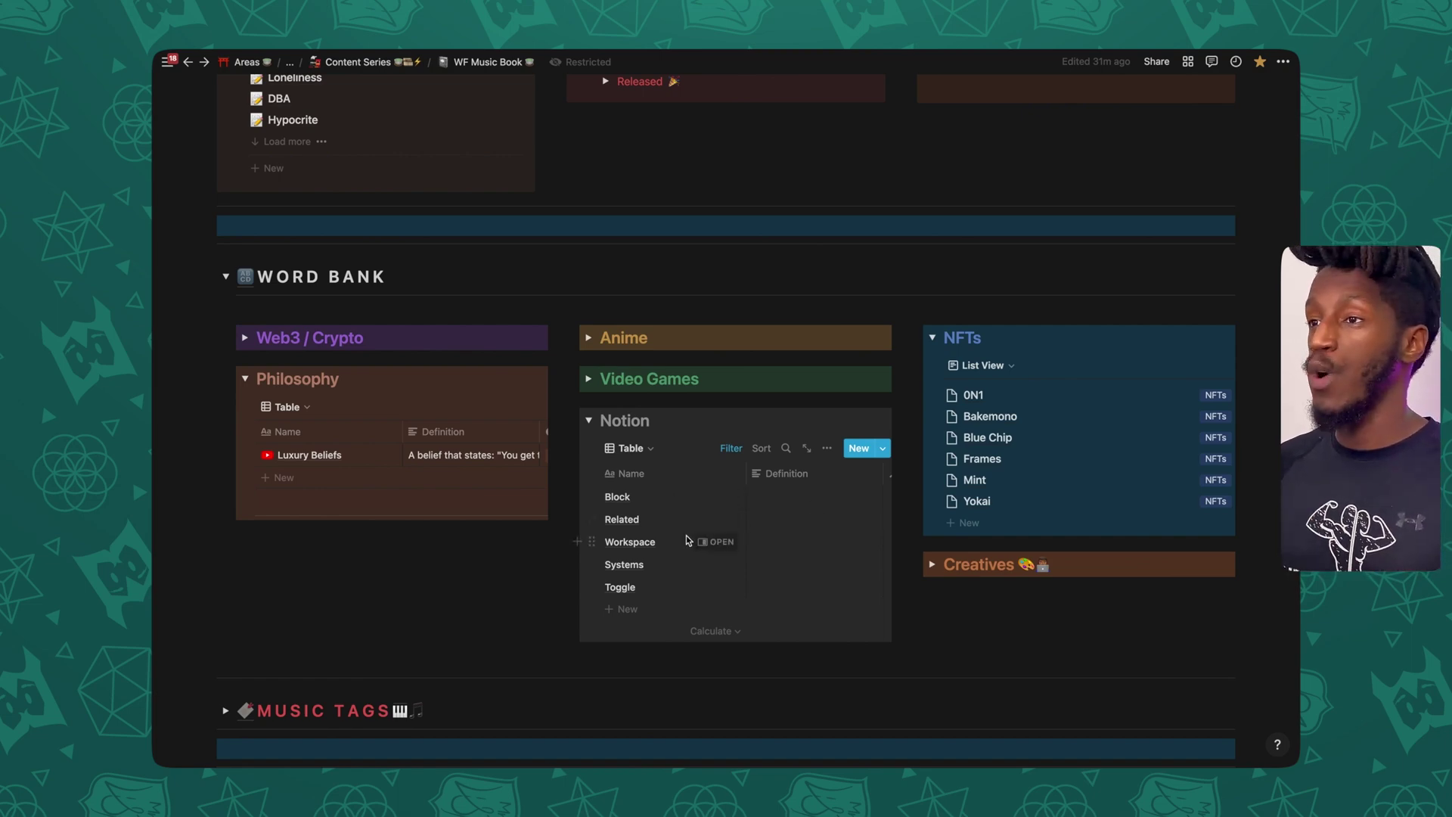
scroll(687, 540, right, 5)
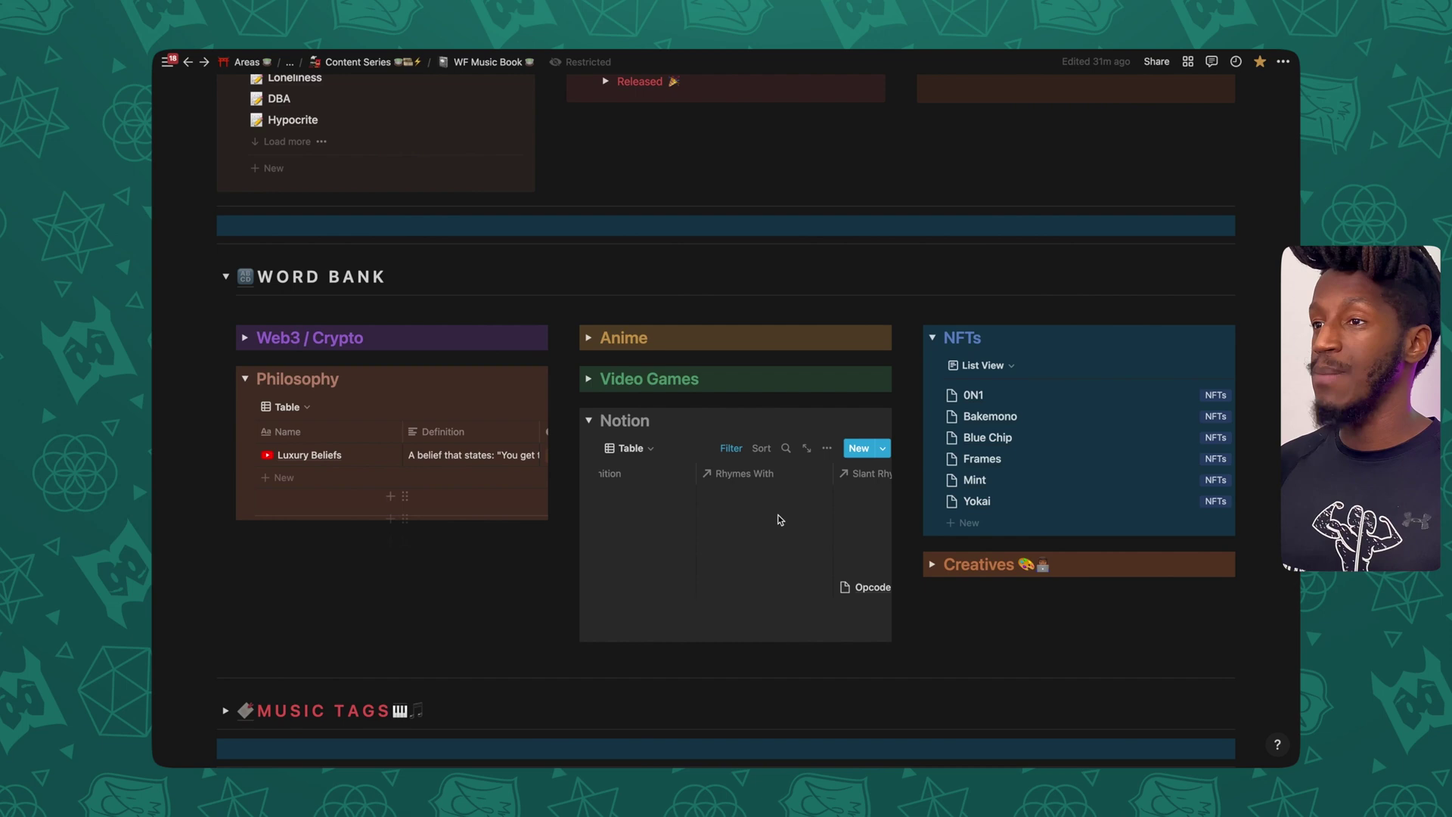
scroll(780, 519, right, 3)
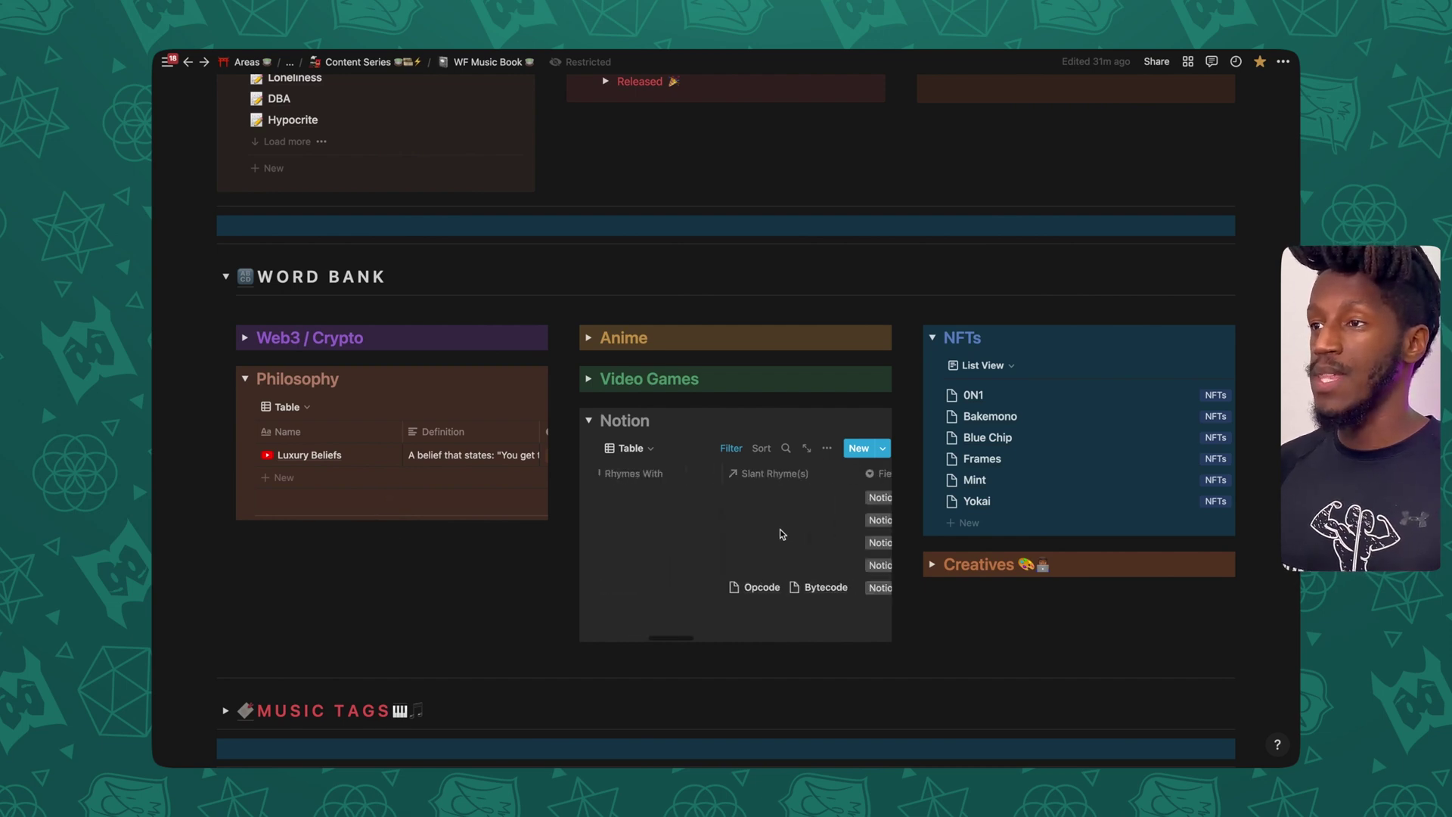
Fold the Notion word list and collapse the whole Word Bank section
scroll(779, 528, left, 8)
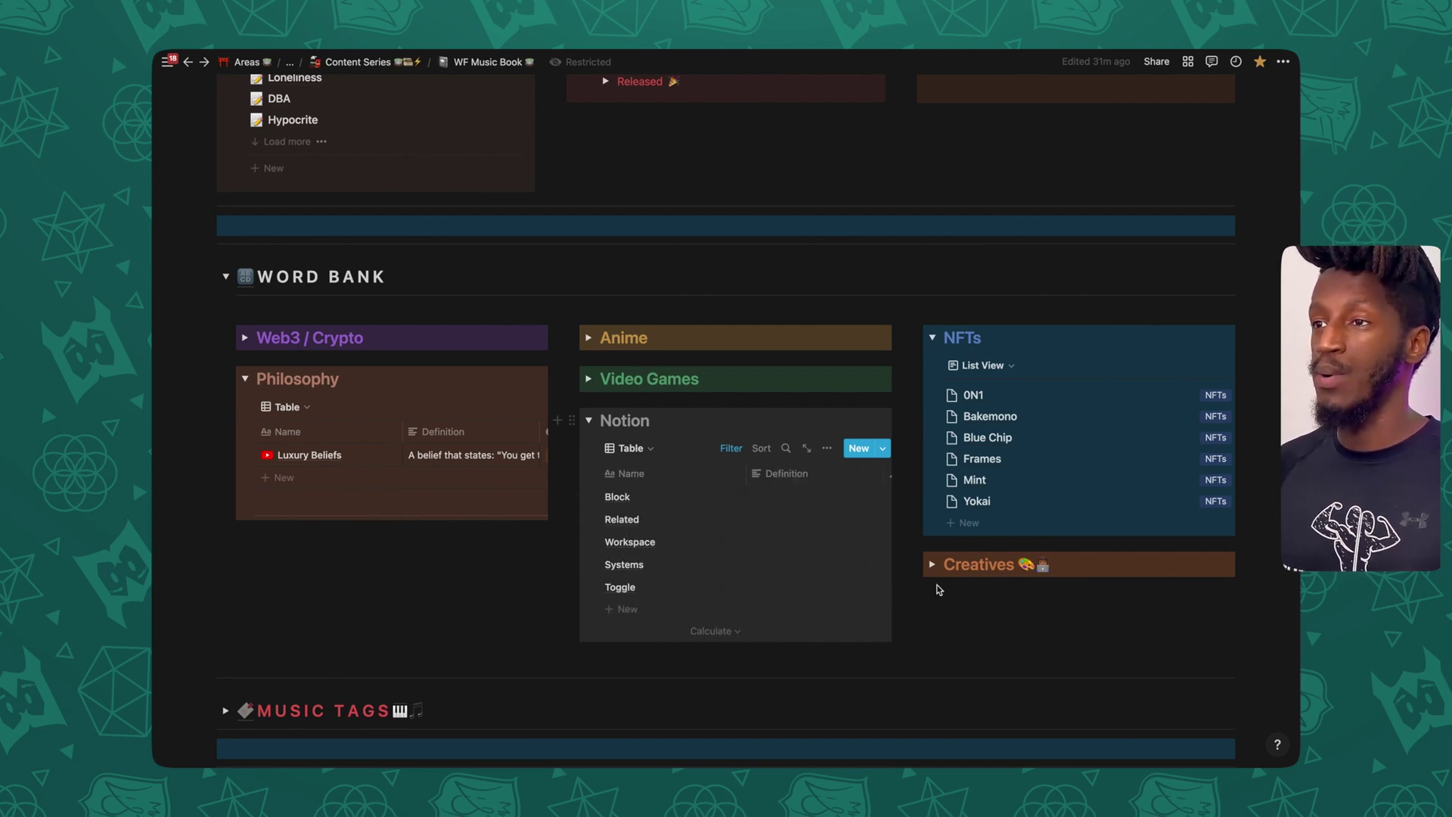
click(588, 422)
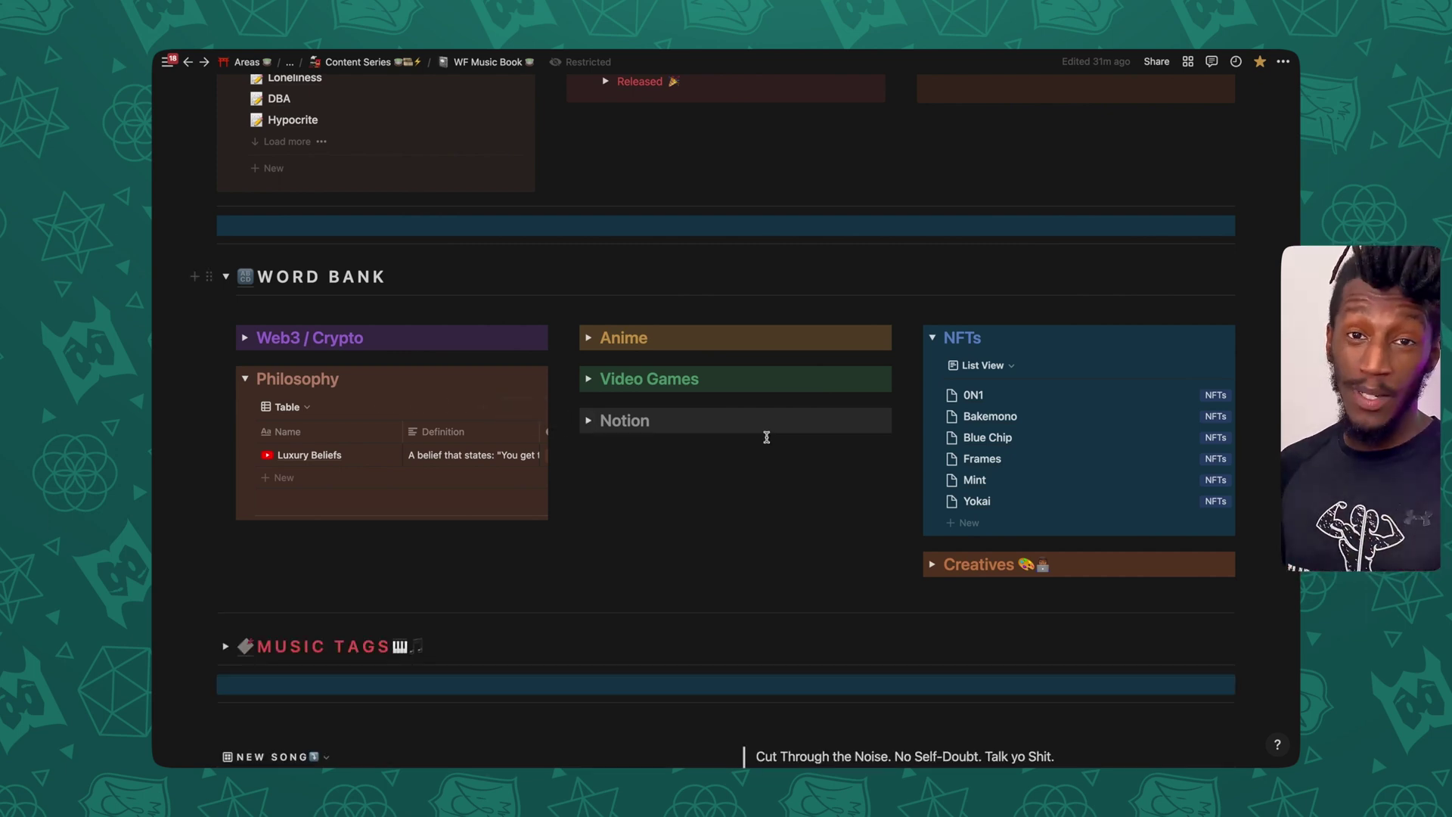
click(226, 277)
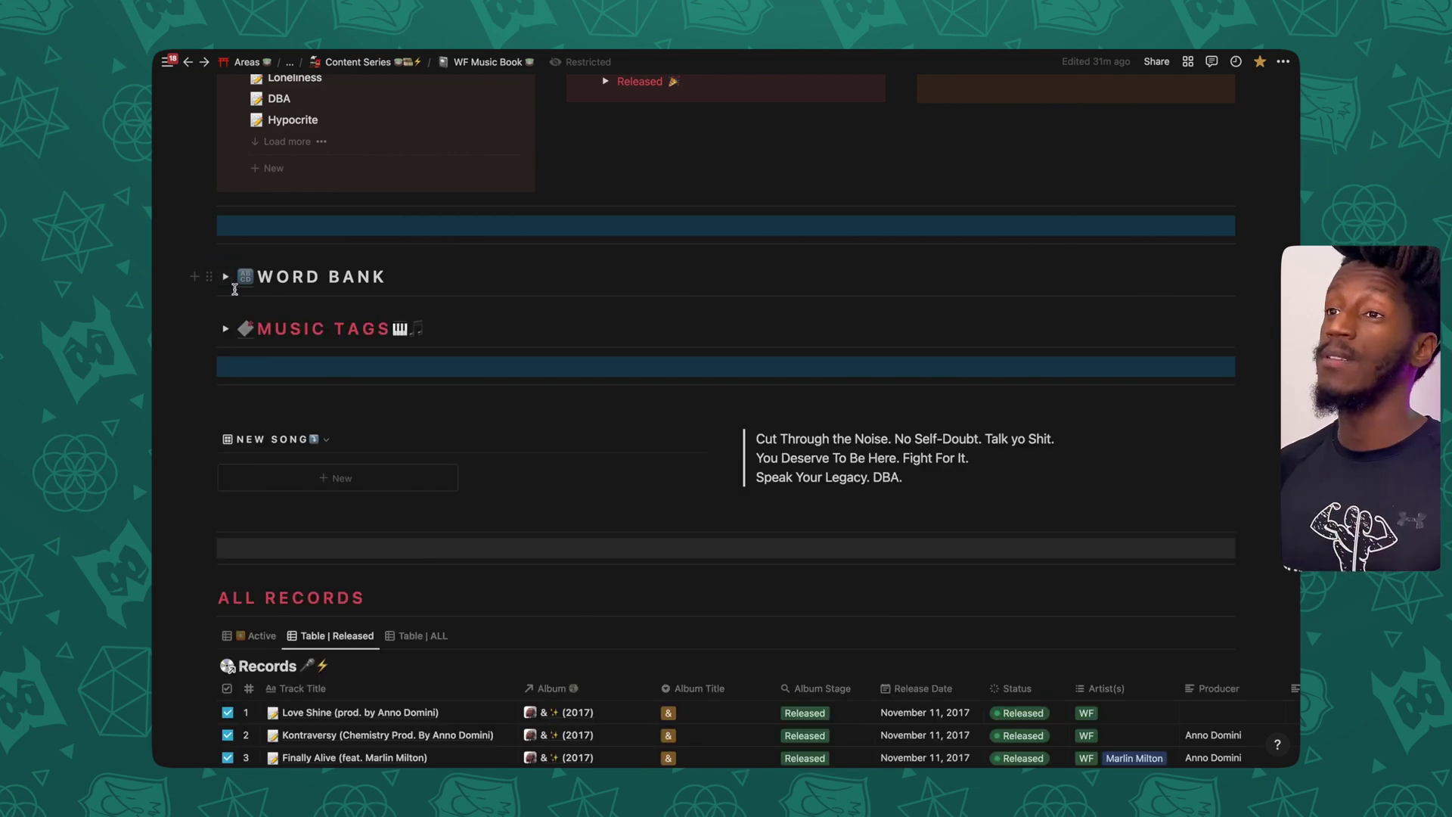
Expand Music Tags and scroll across its tag columns, from Type through Genre and Custom
scroll(231, 279, down, 2)
click(225, 240)
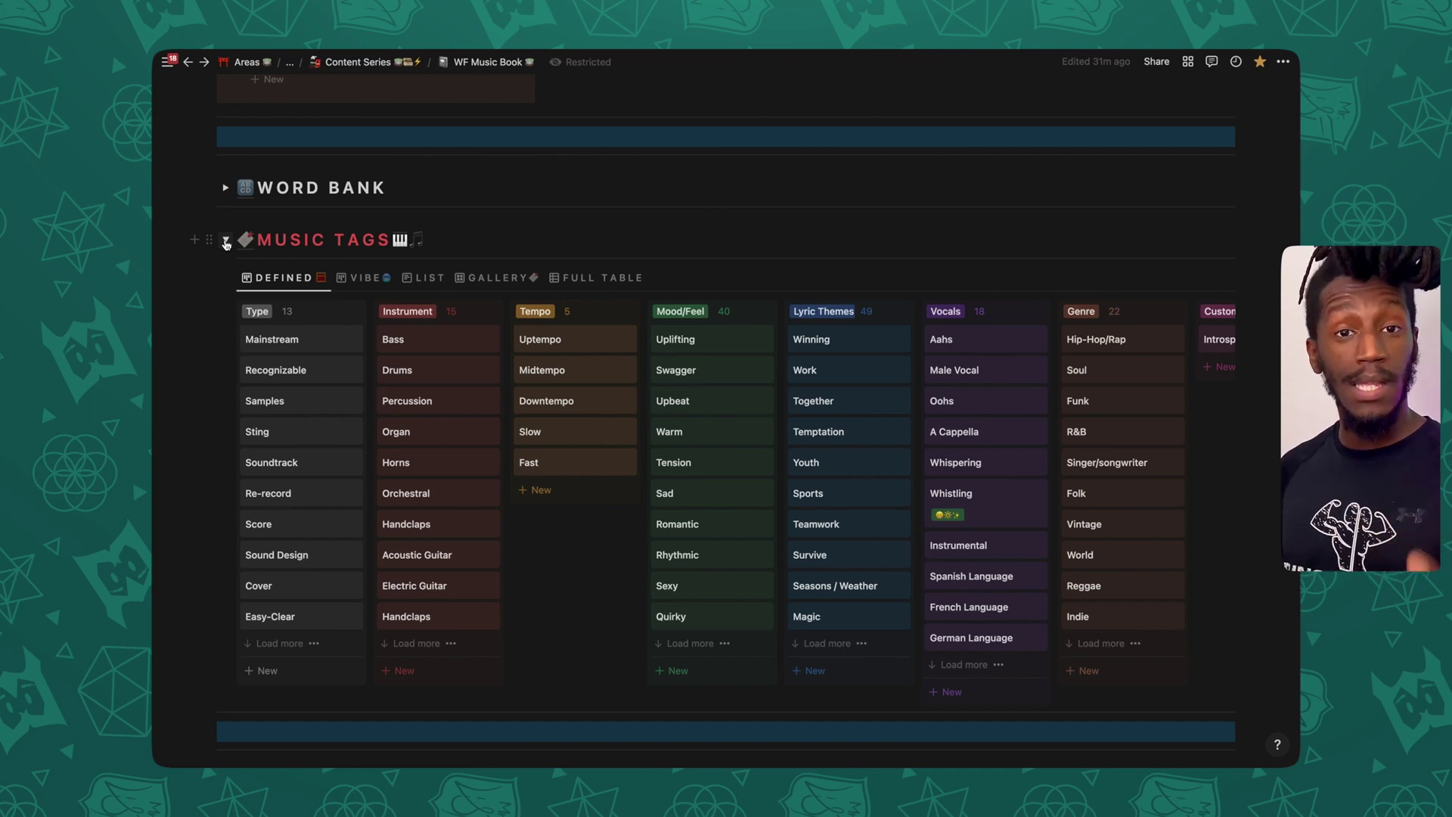
scroll(669, 527, right, 5)
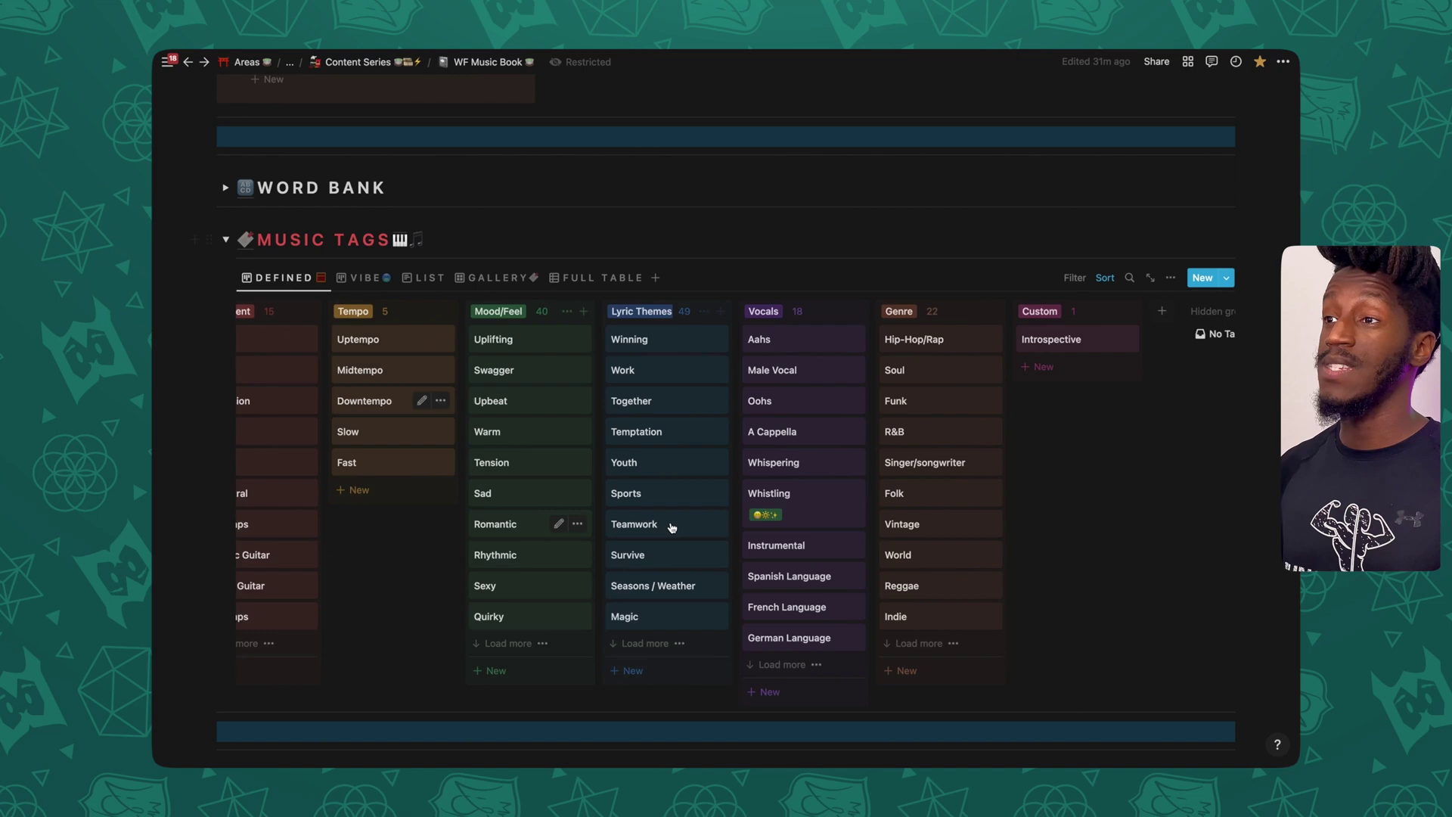
scroll(671, 527, left, 5)
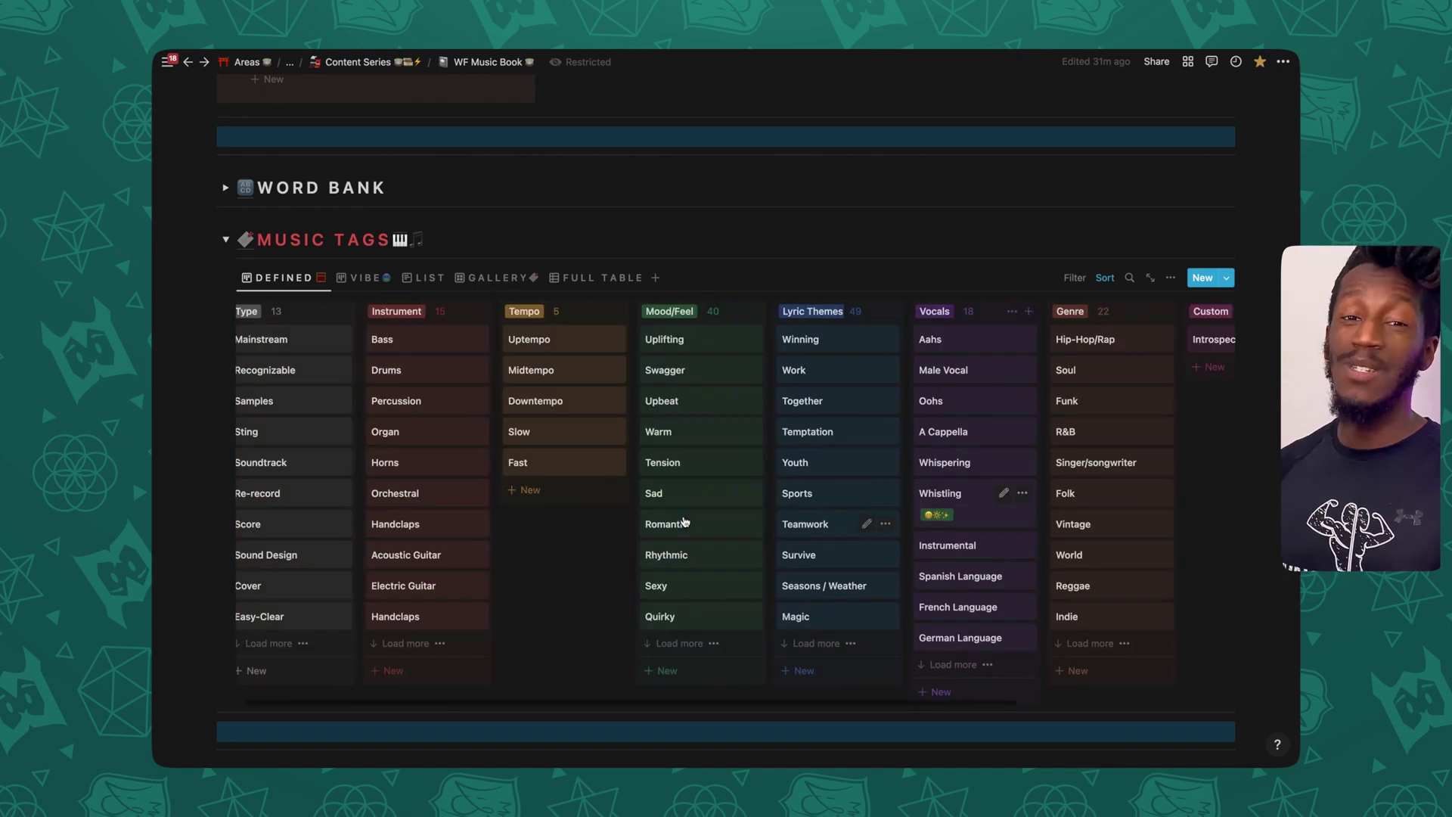
Switch Music Tags to the Gallery view and browse the Instrument, Type, Tempo and Mood/Feel card groups
click(497, 277)
scroll(632, 343, down, 3)
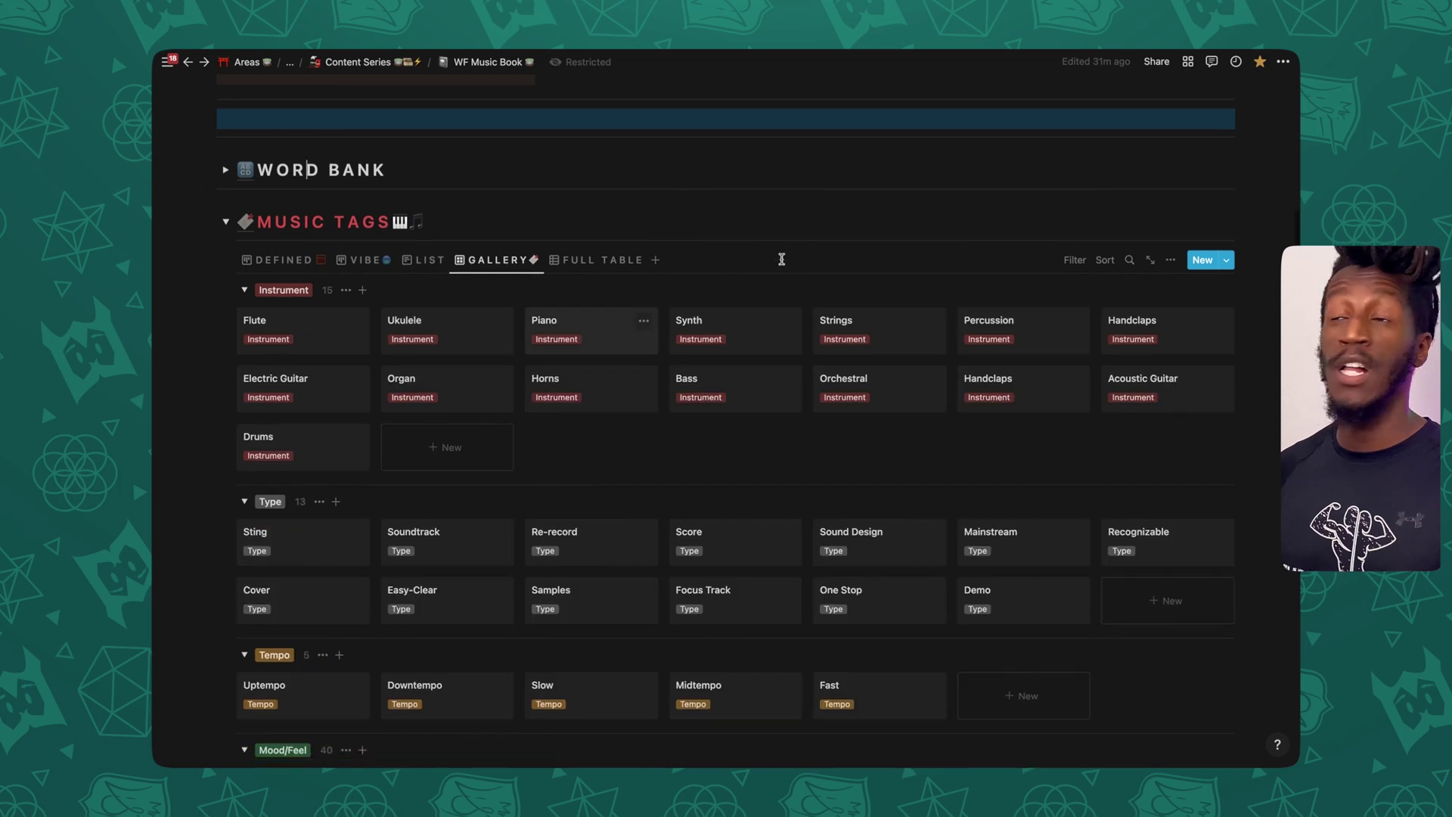
scroll(839, 413, down, 15)
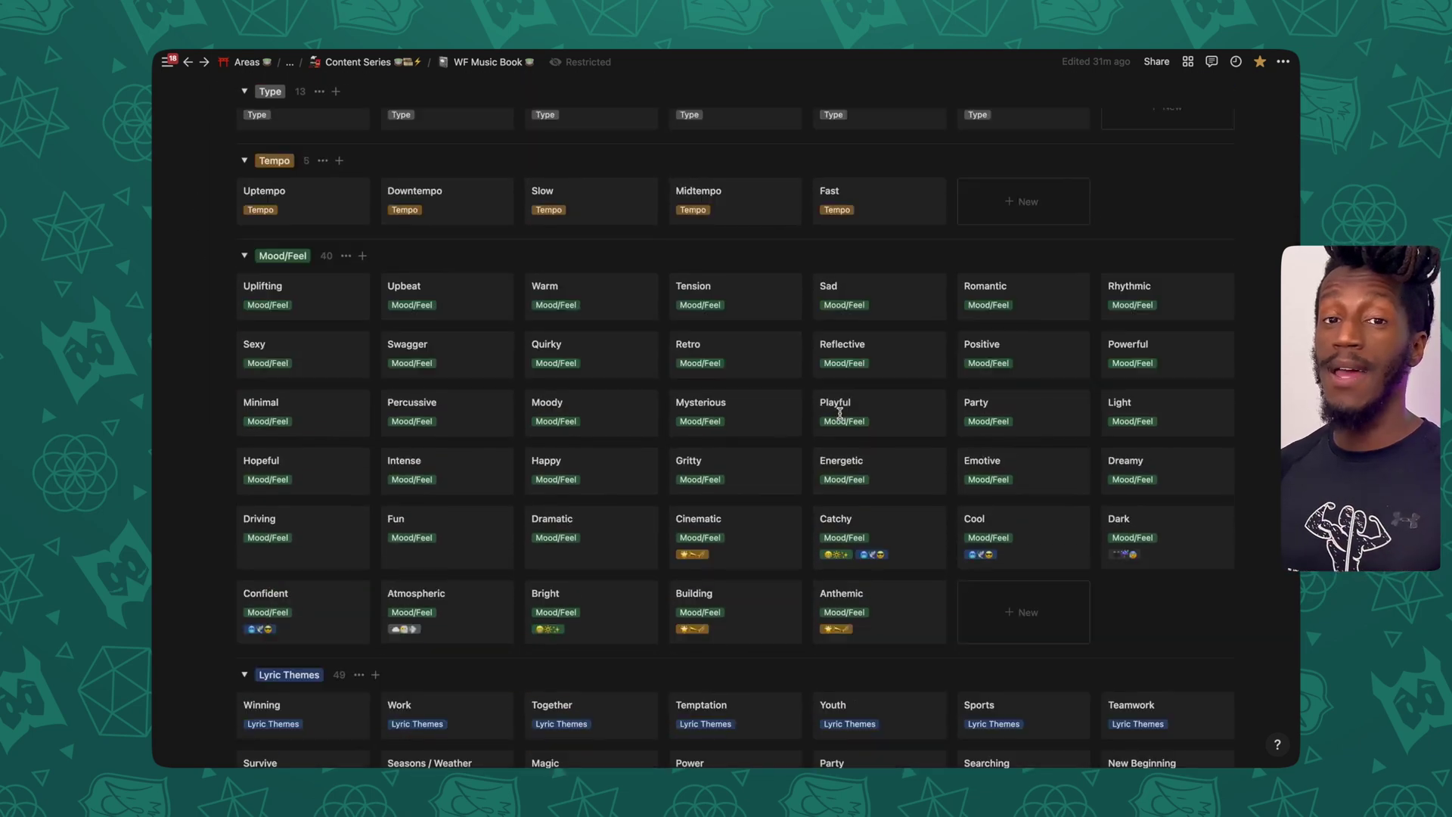
scroll(840, 415, up, 15)
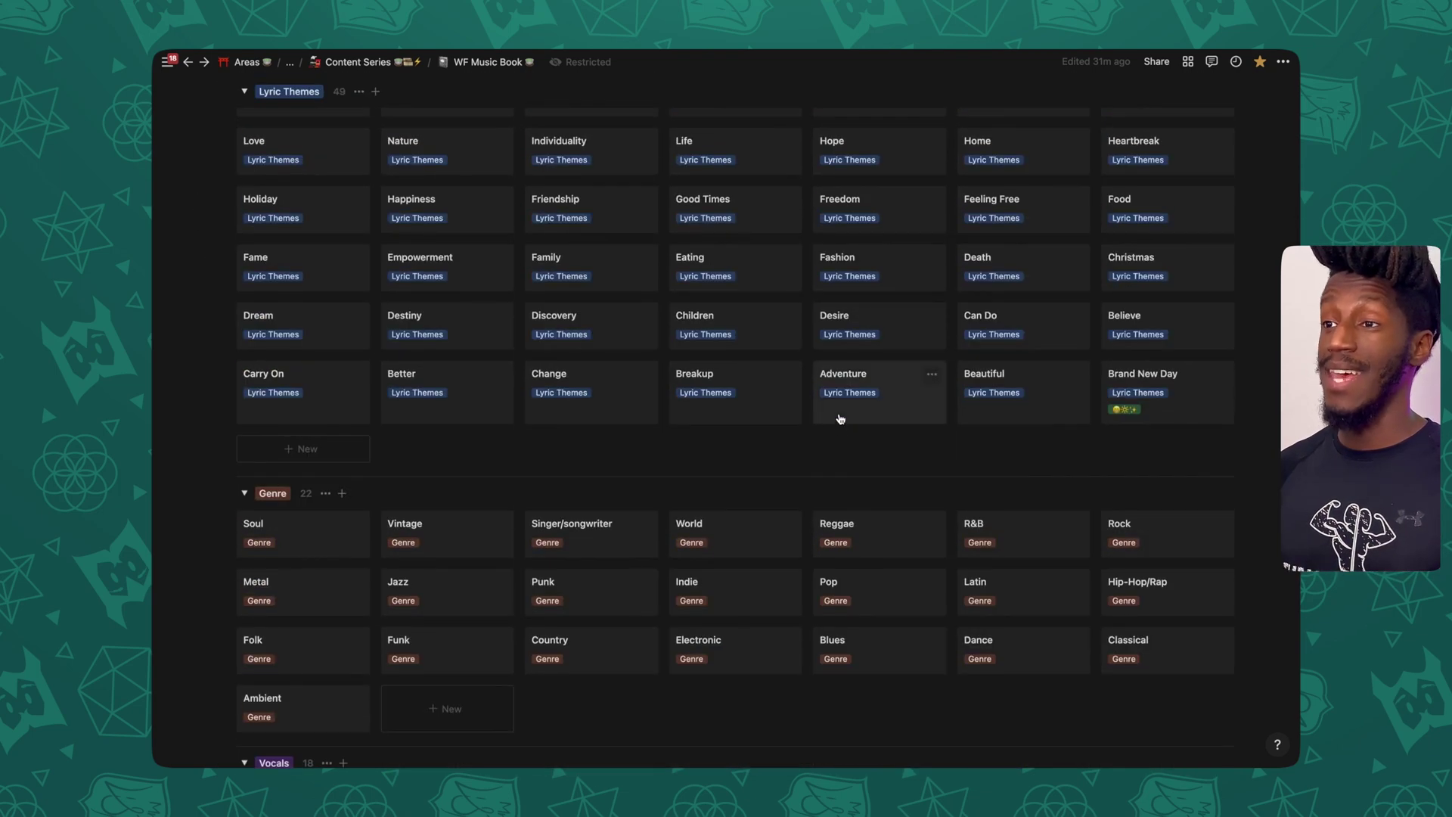
scroll(832, 414, up, 6)
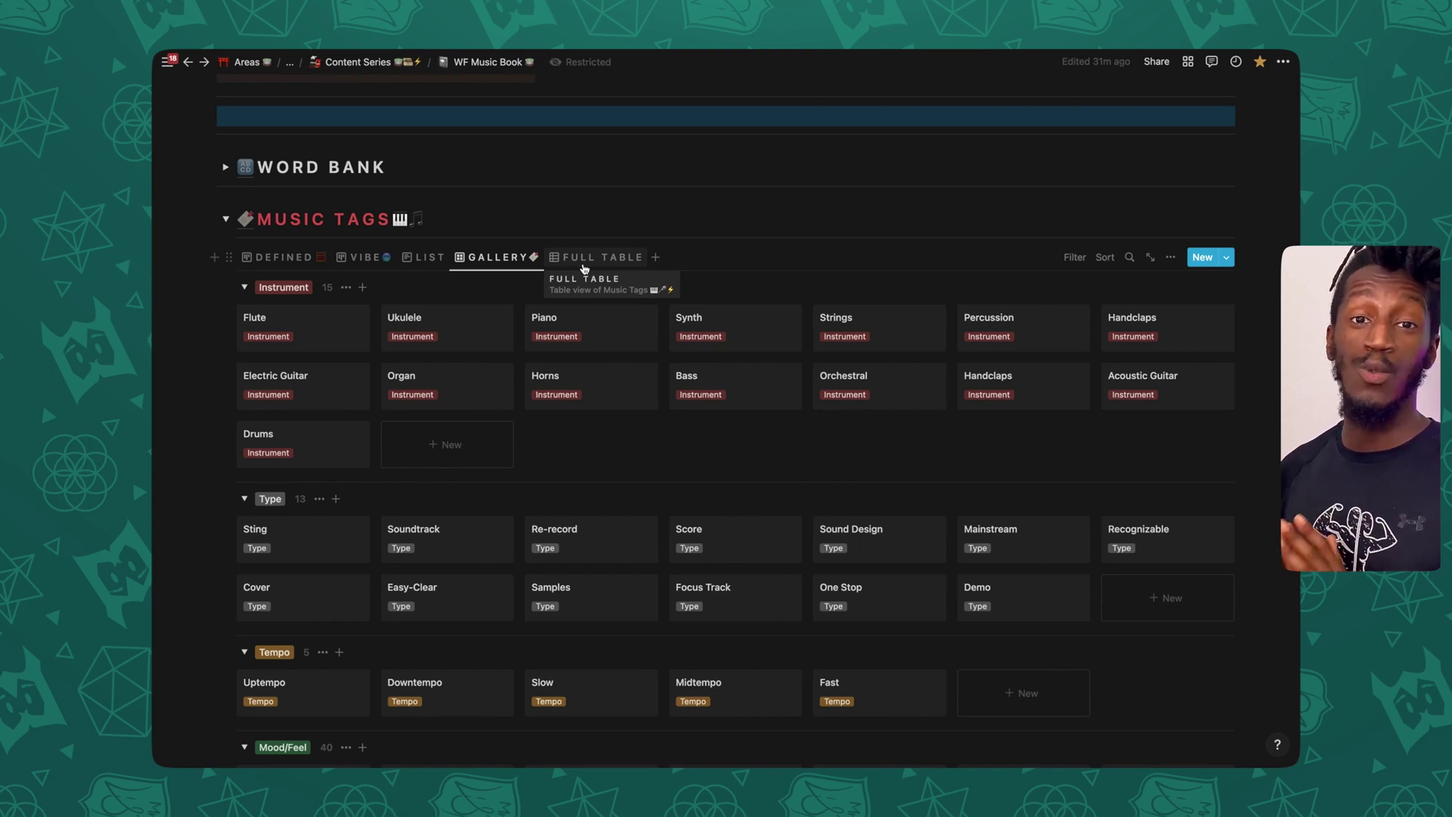
Switch Music Tags to the Full Table view and browse the tags grouped by category
click(583, 258)
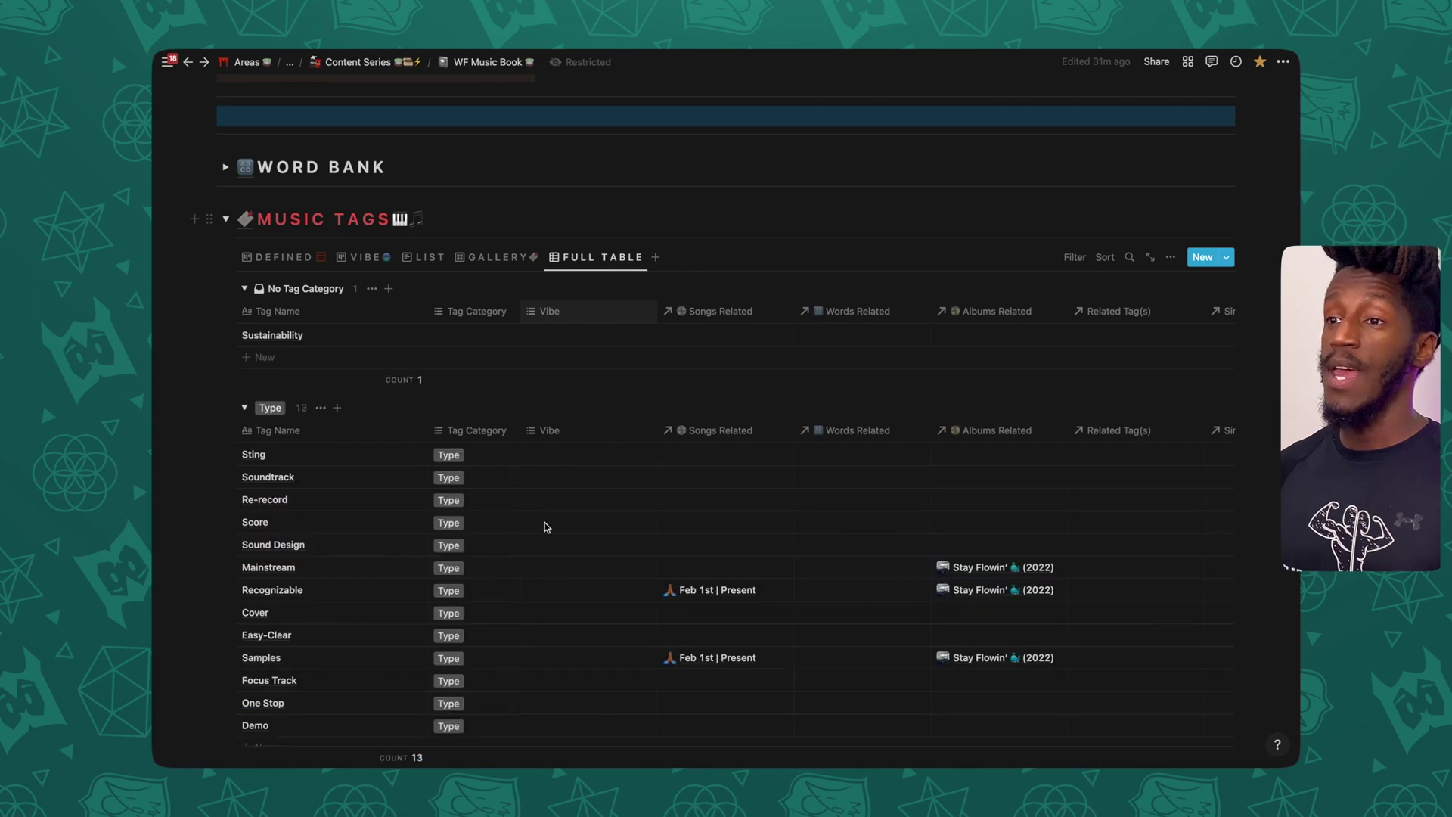
scroll(399, 492, down, 20)
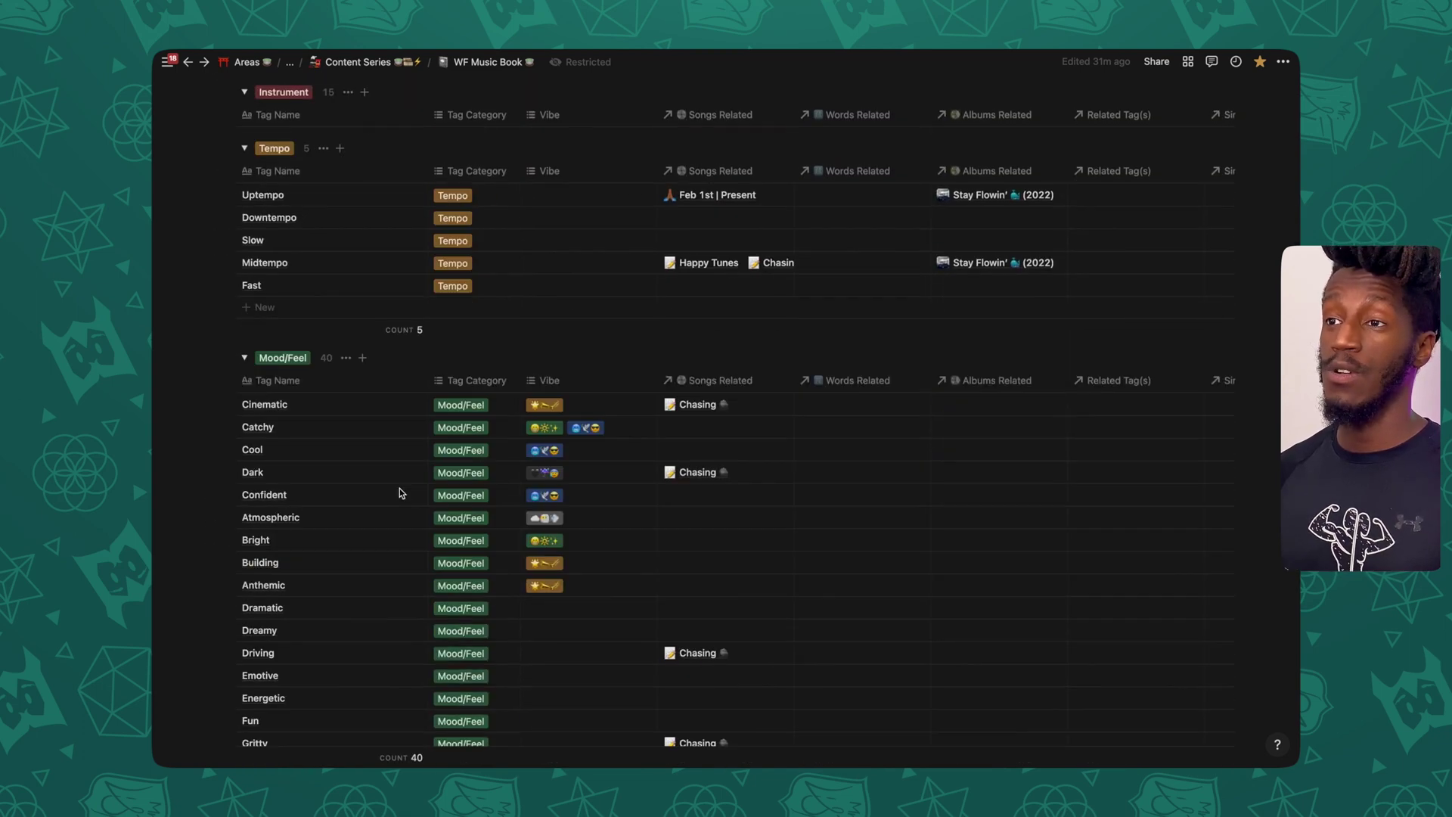
scroll(403, 495, down, 10)
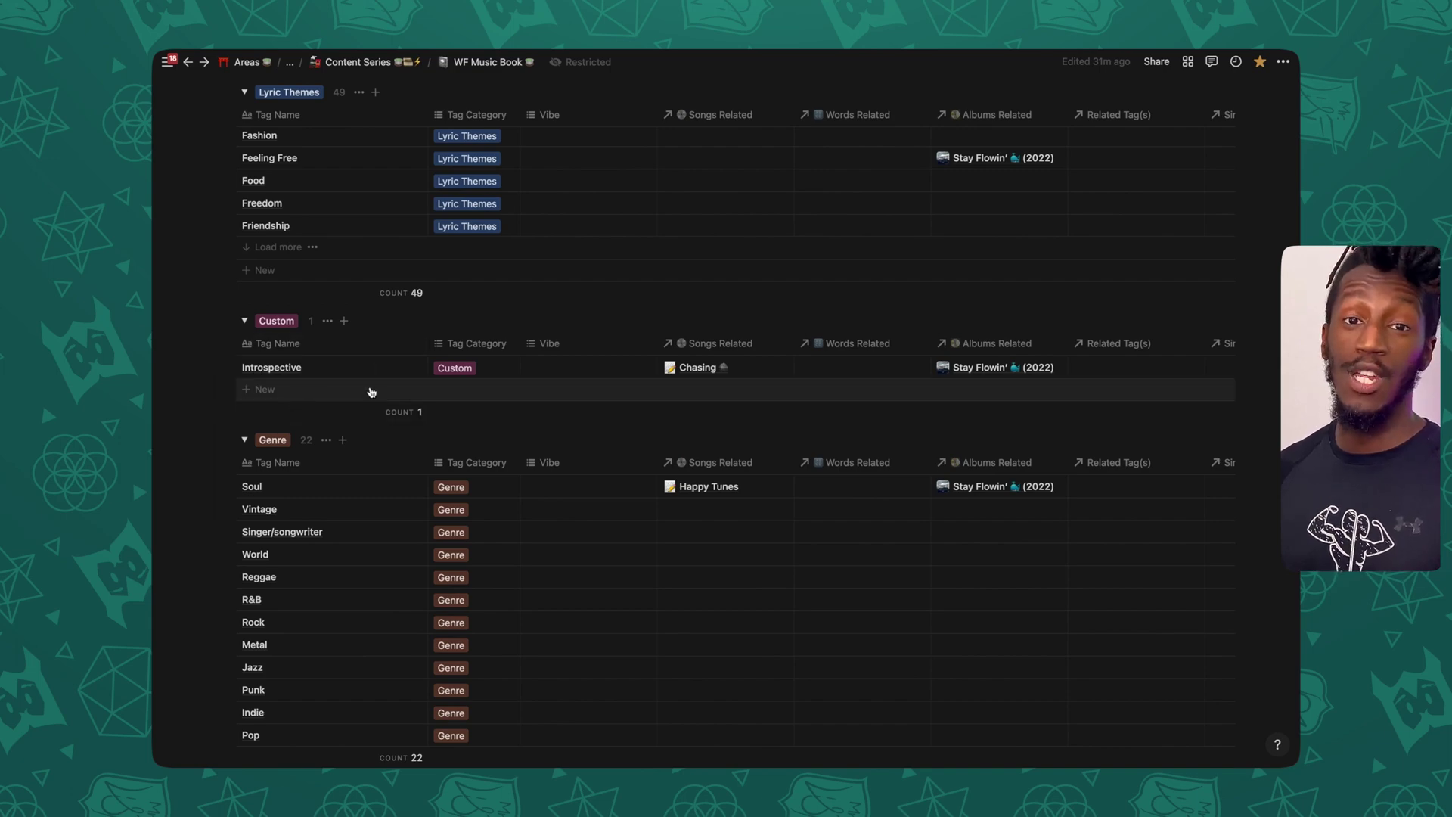
scroll(370, 390, up, 15)
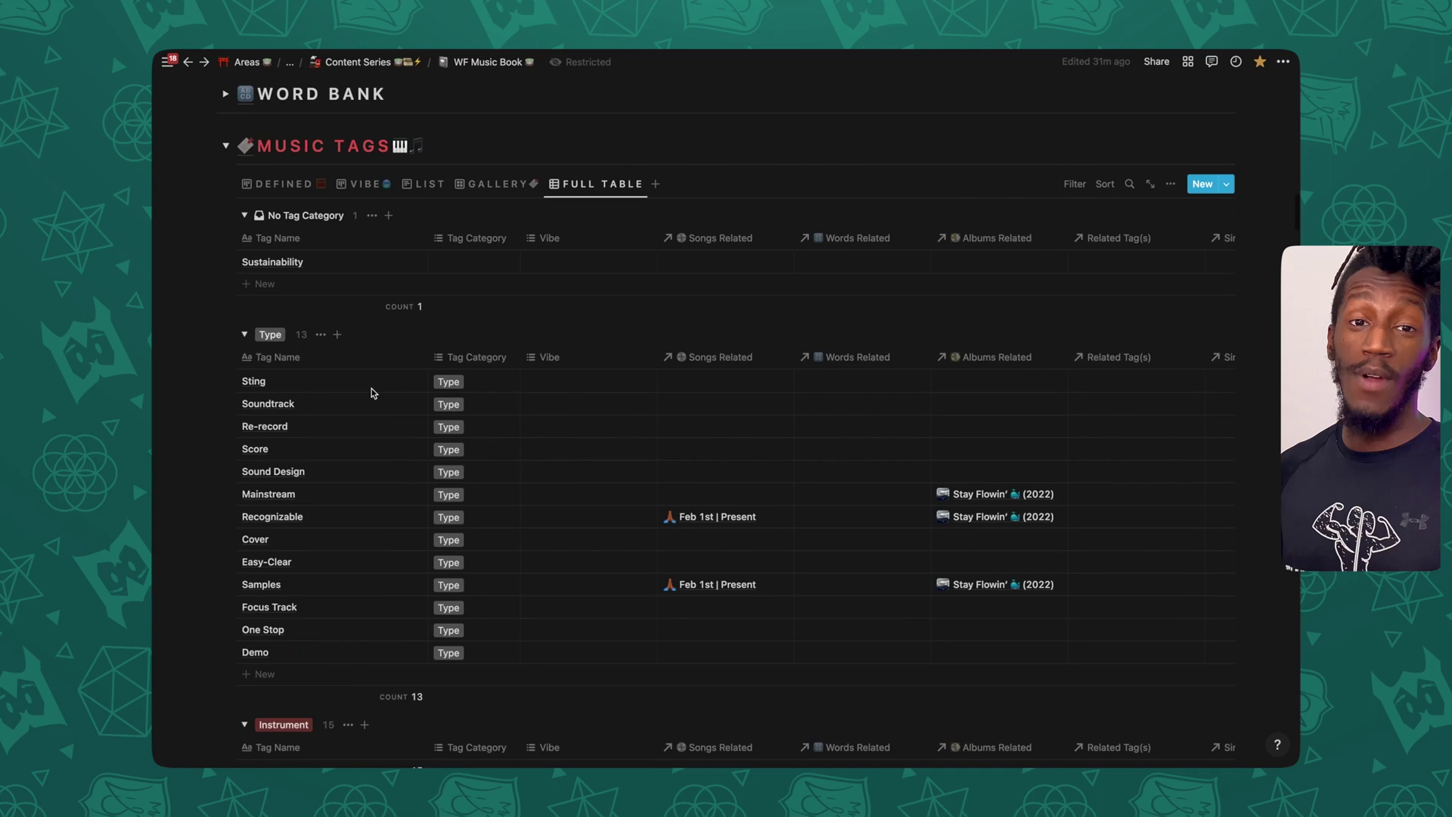
Collapse the Music Tags section and scroll down to the bottom of the All Records table
click(225, 155)
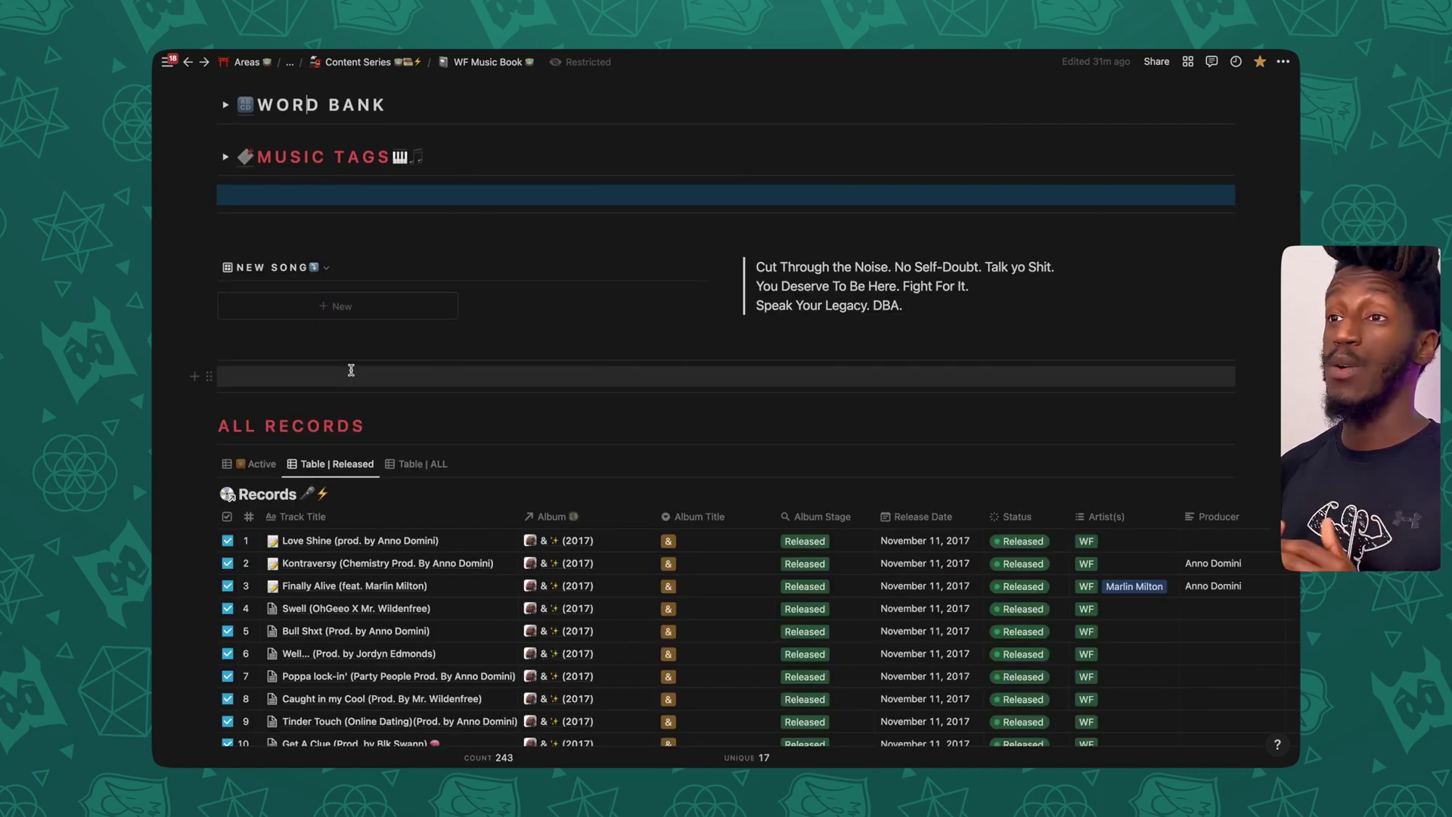
mouse_move(546, 271)
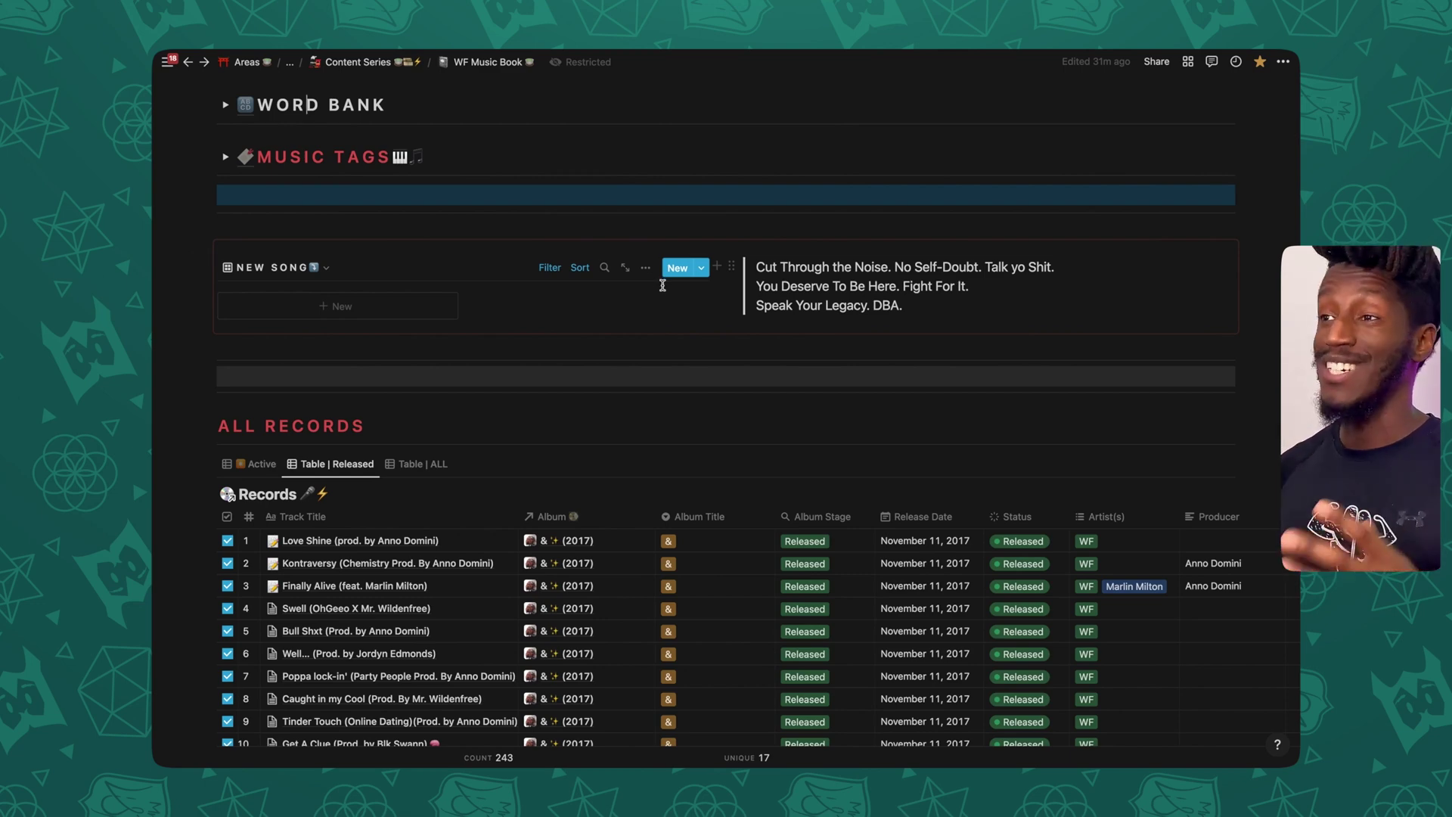
scroll(428, 337, down, 3)
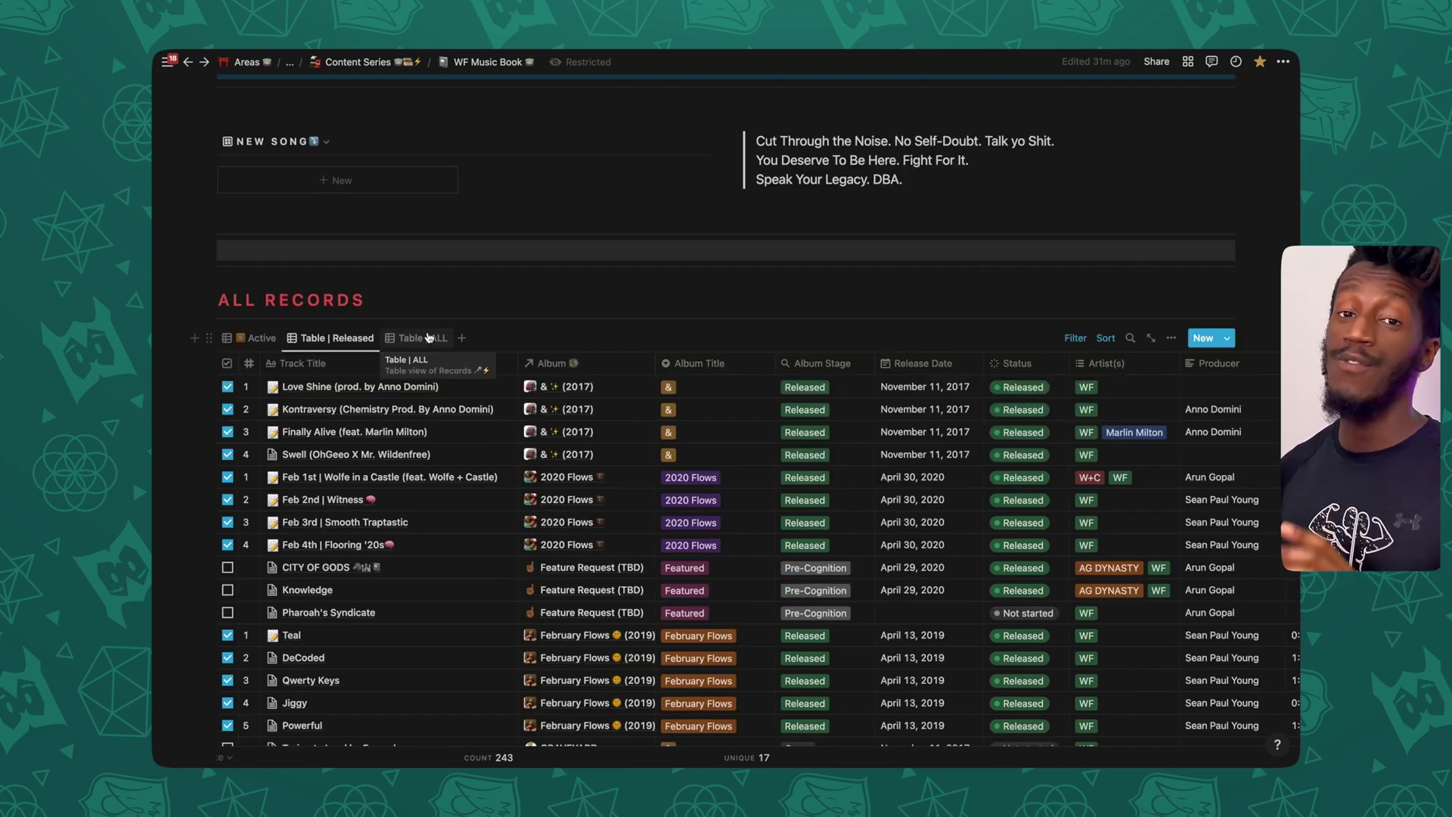
scroll(401, 413, down, 10)
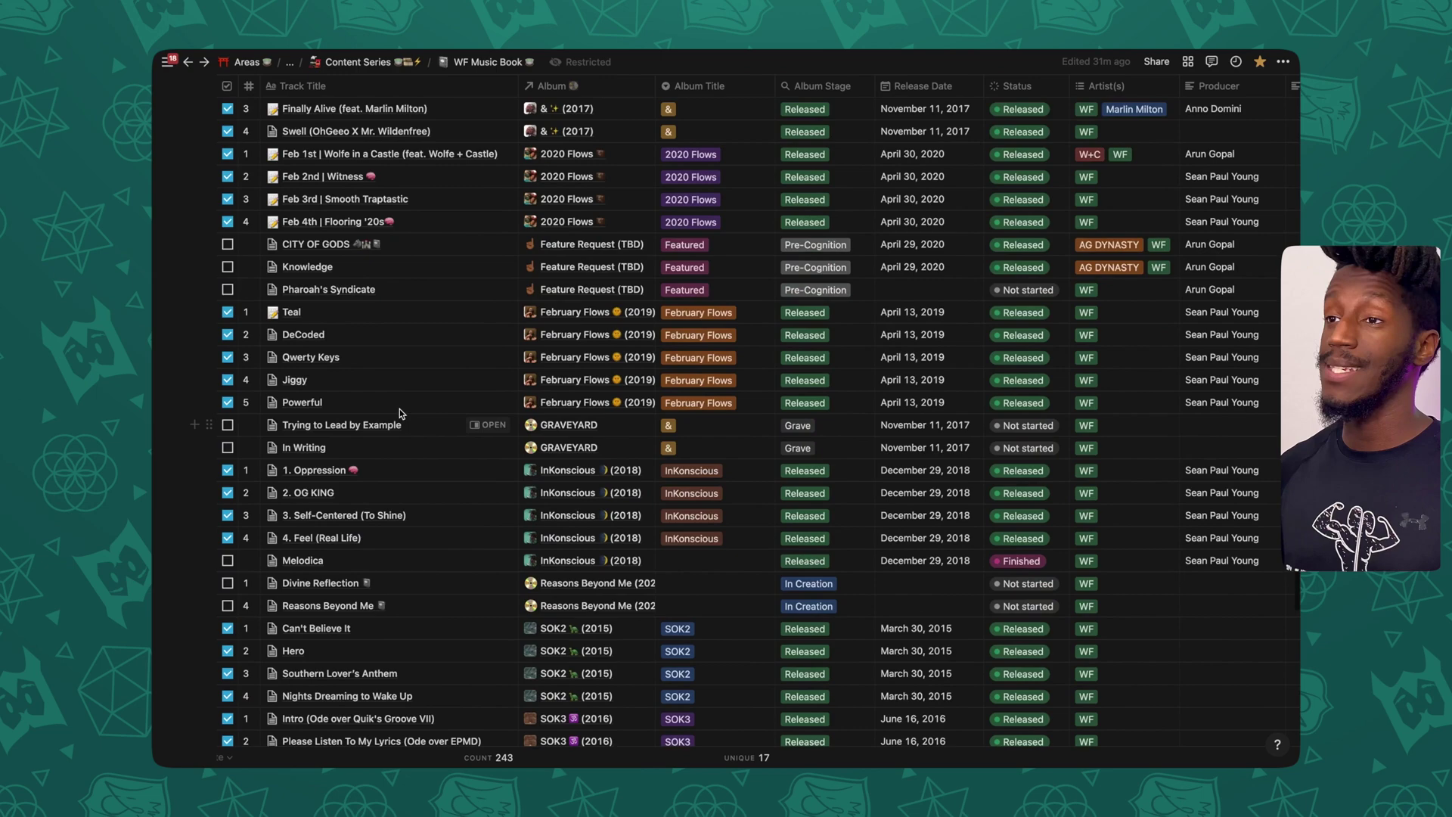
scroll(409, 411, down, 5)
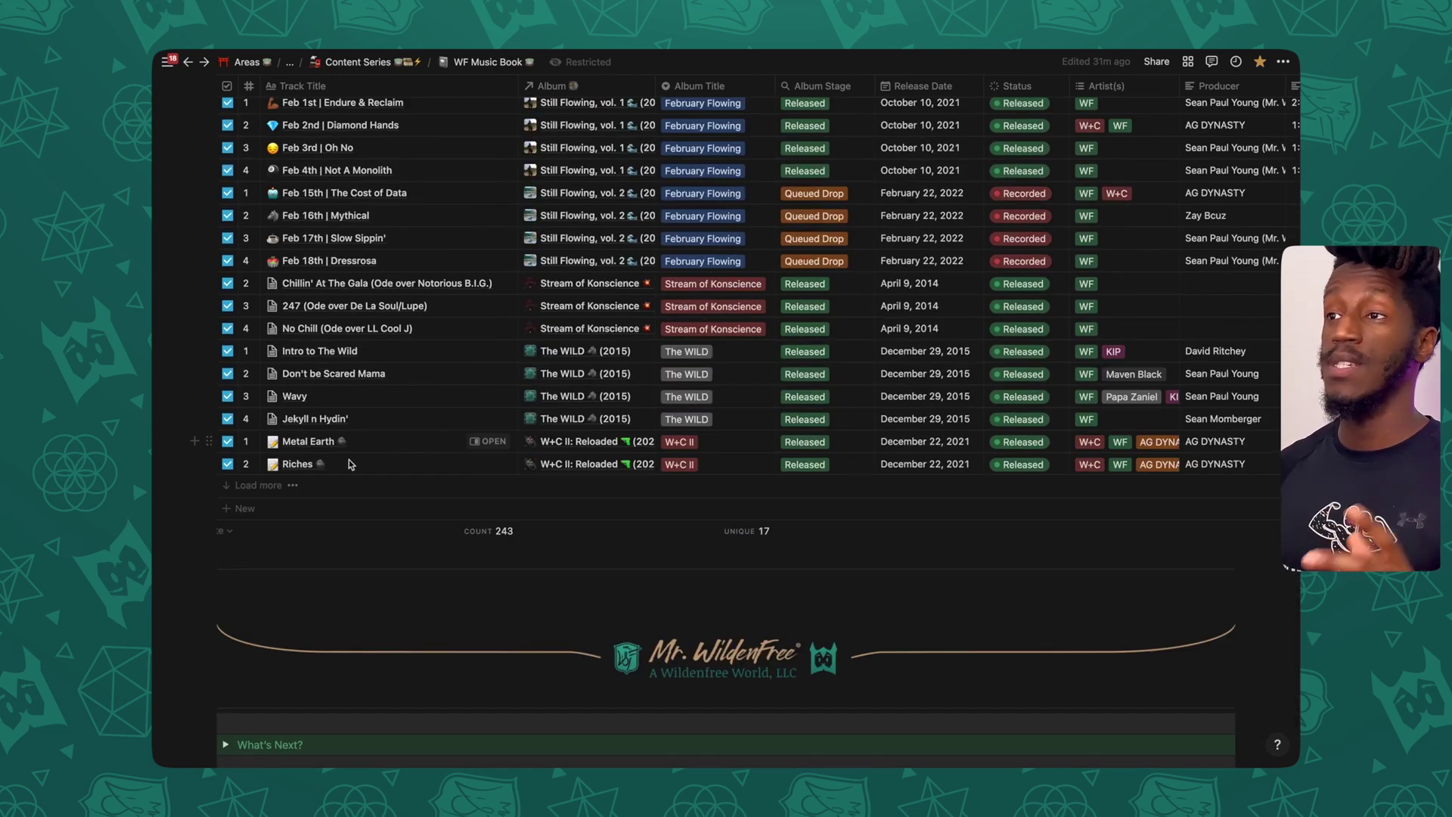
Load more rows of the 243-record All Records table, then scroll back up
click(258, 484)
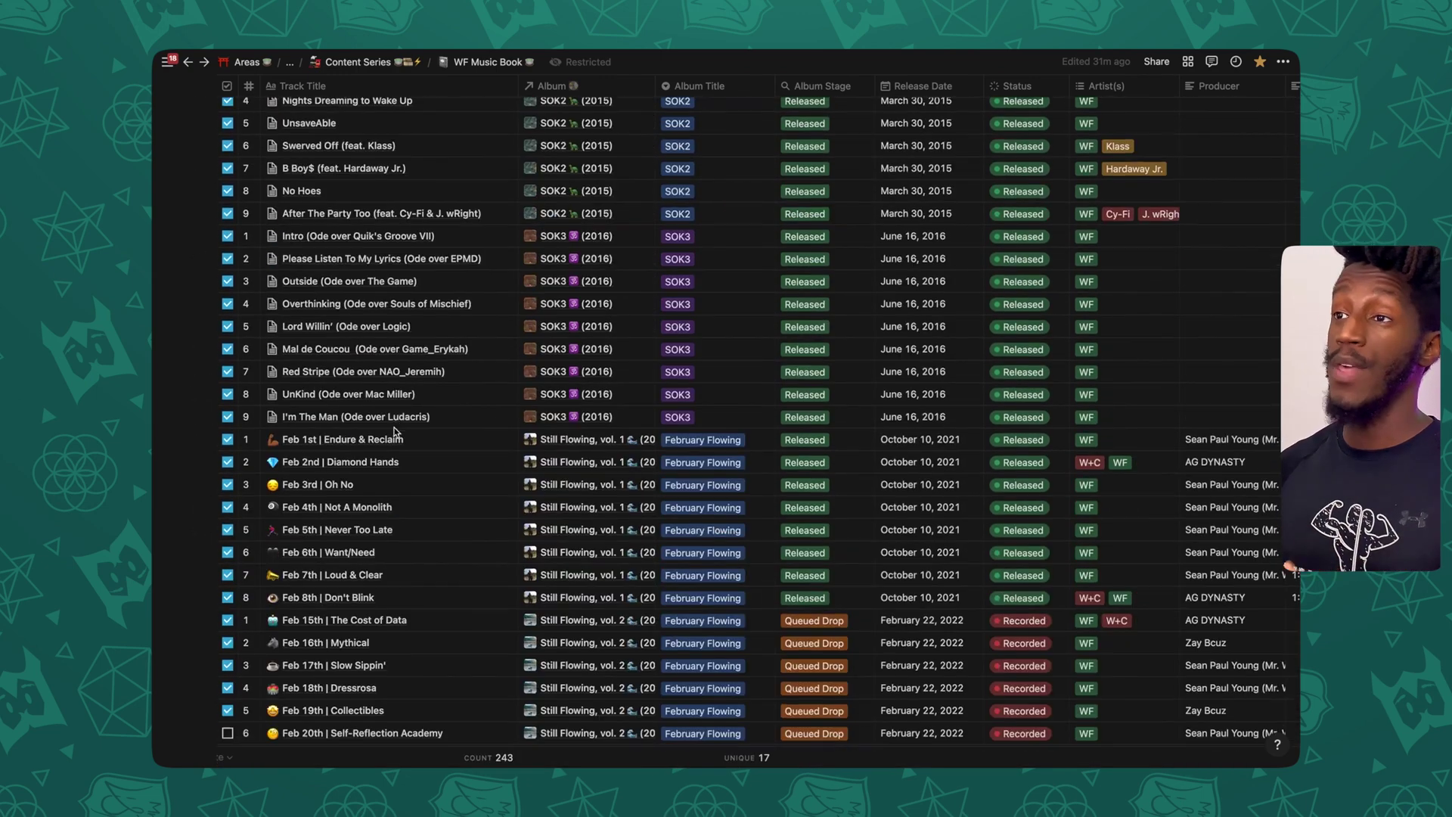
scroll(395, 432, down, 4)
scroll(394, 431, down, 6)
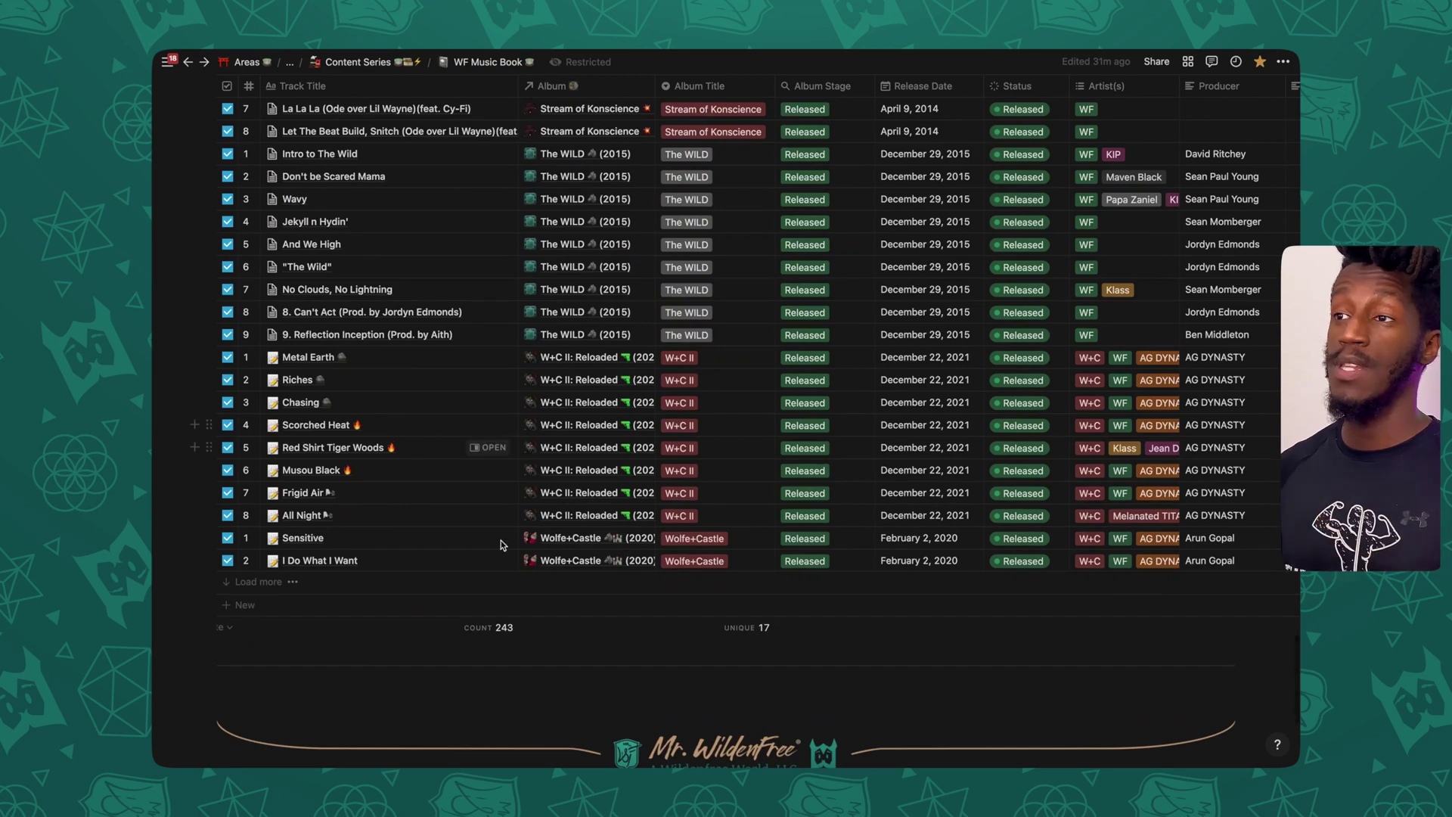
scroll(522, 612, up, 10)
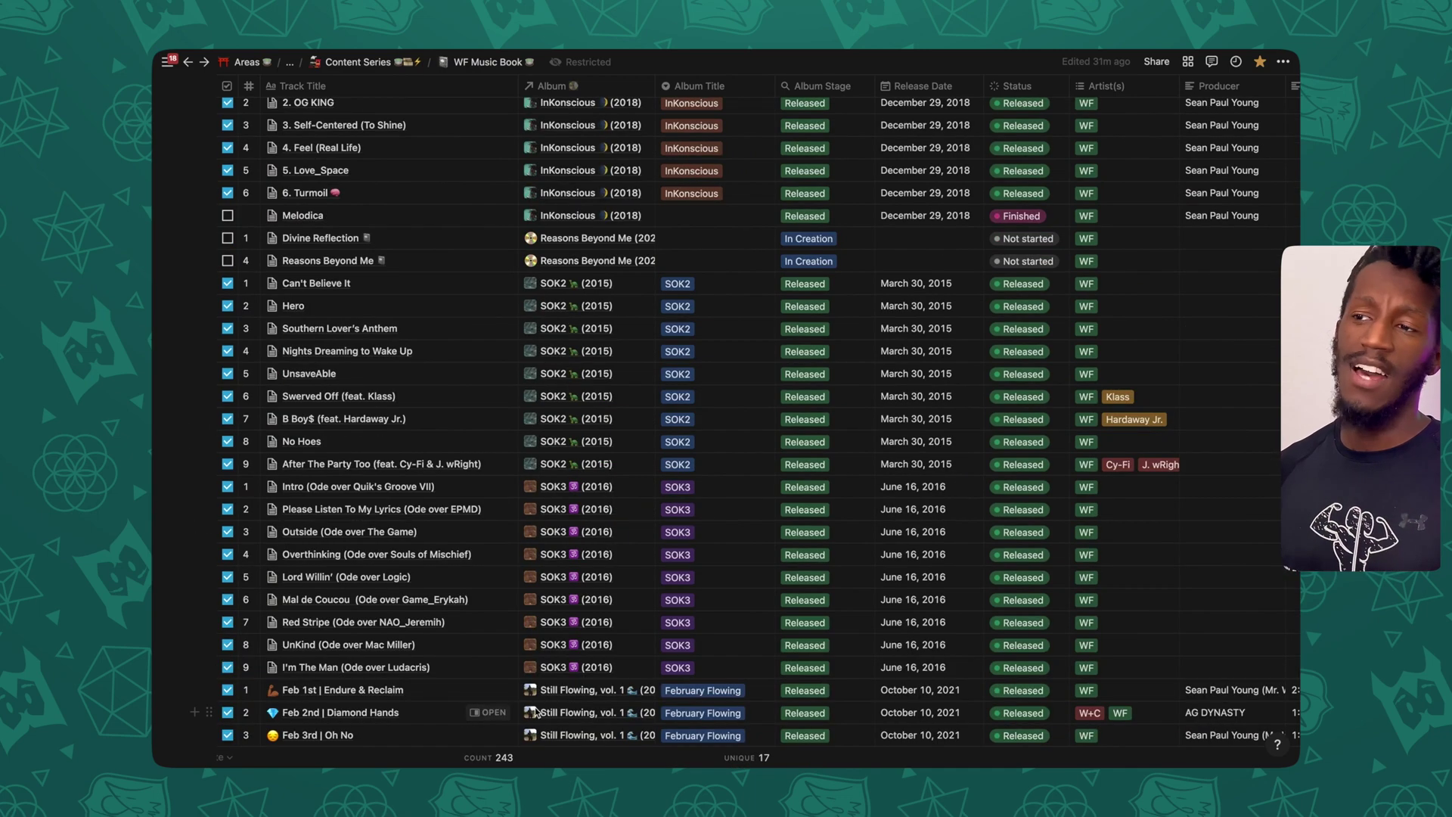
scroll(569, 607, up, 15)
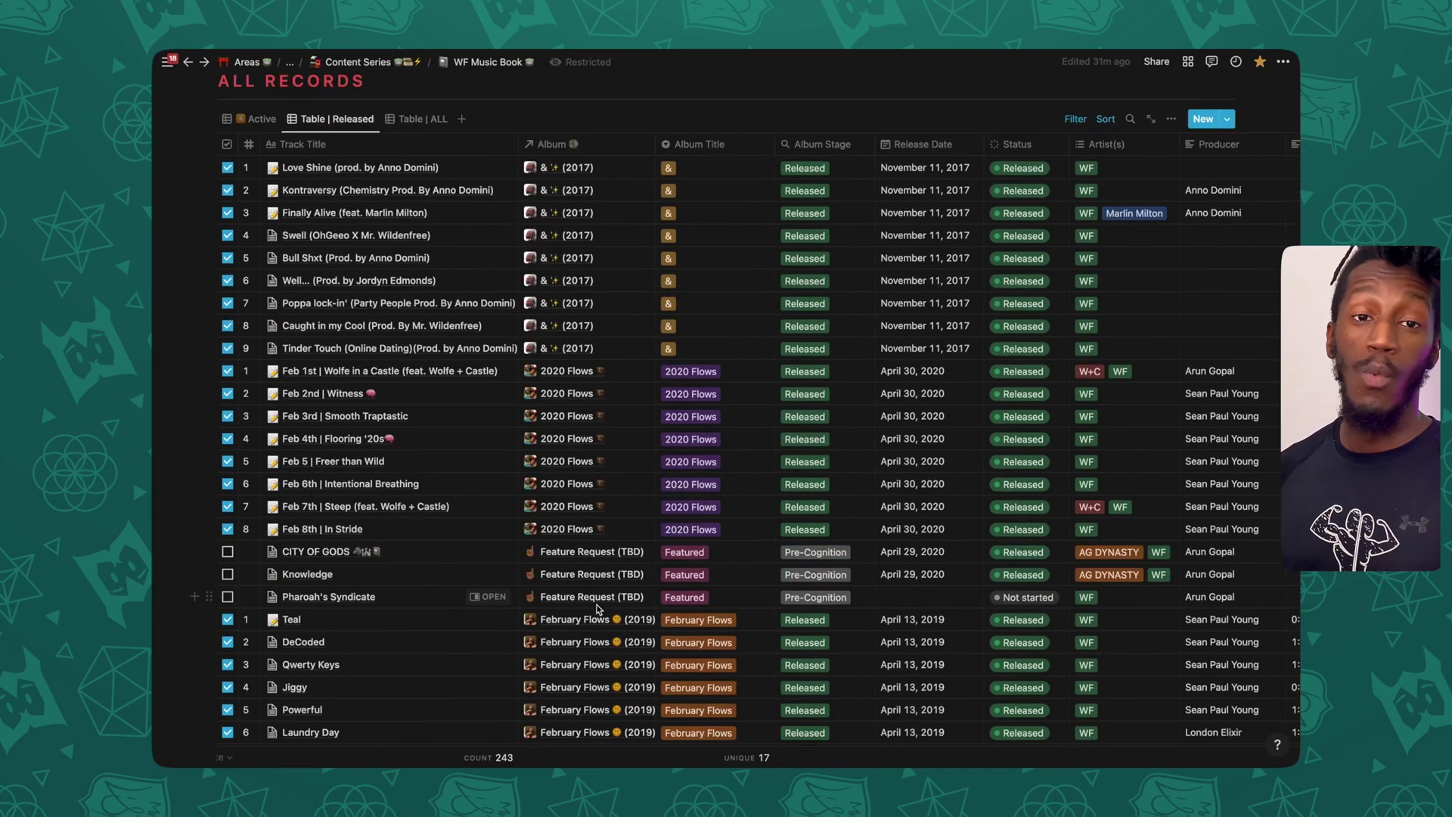
scroll(570, 598, up, 4)
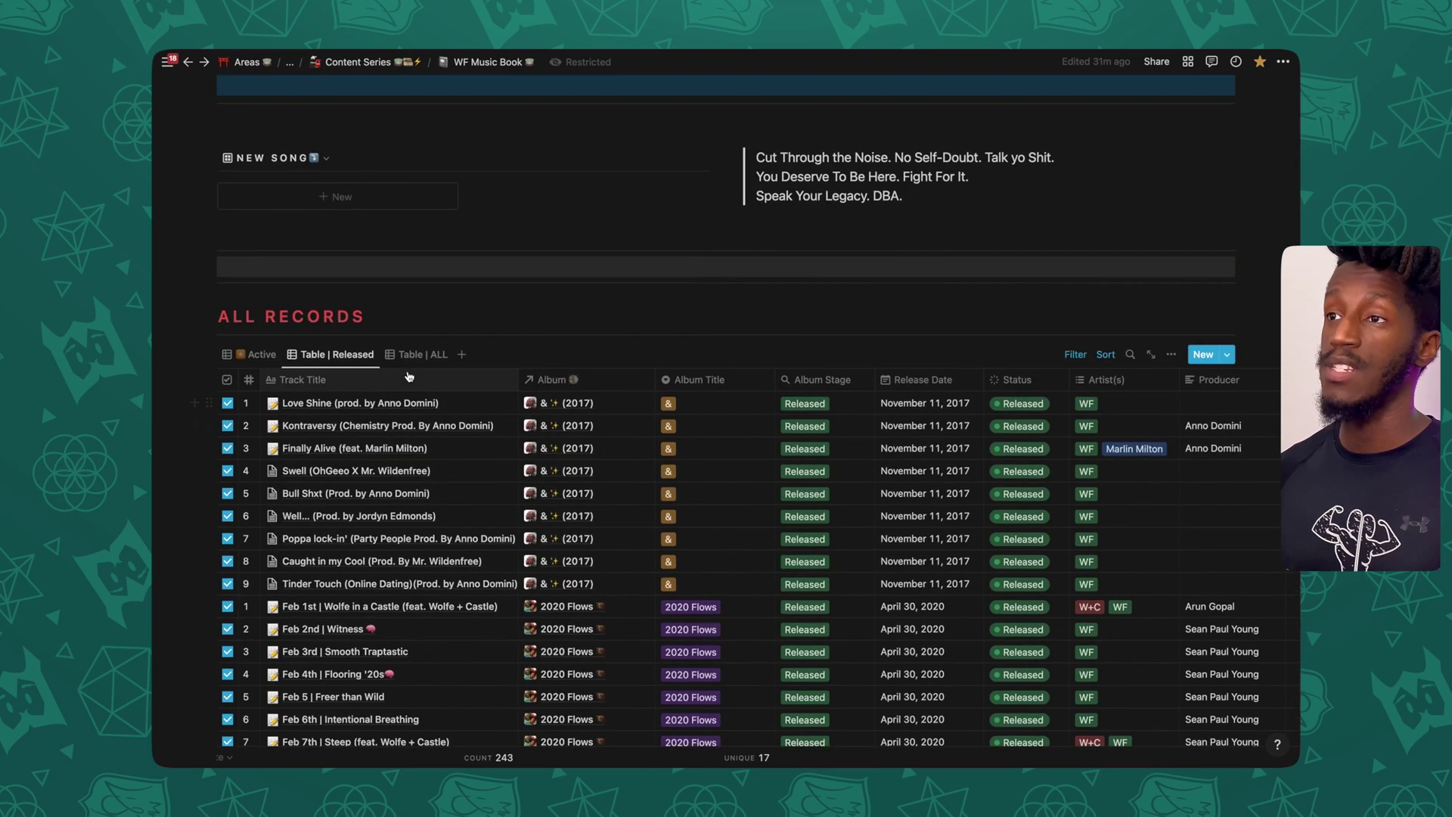